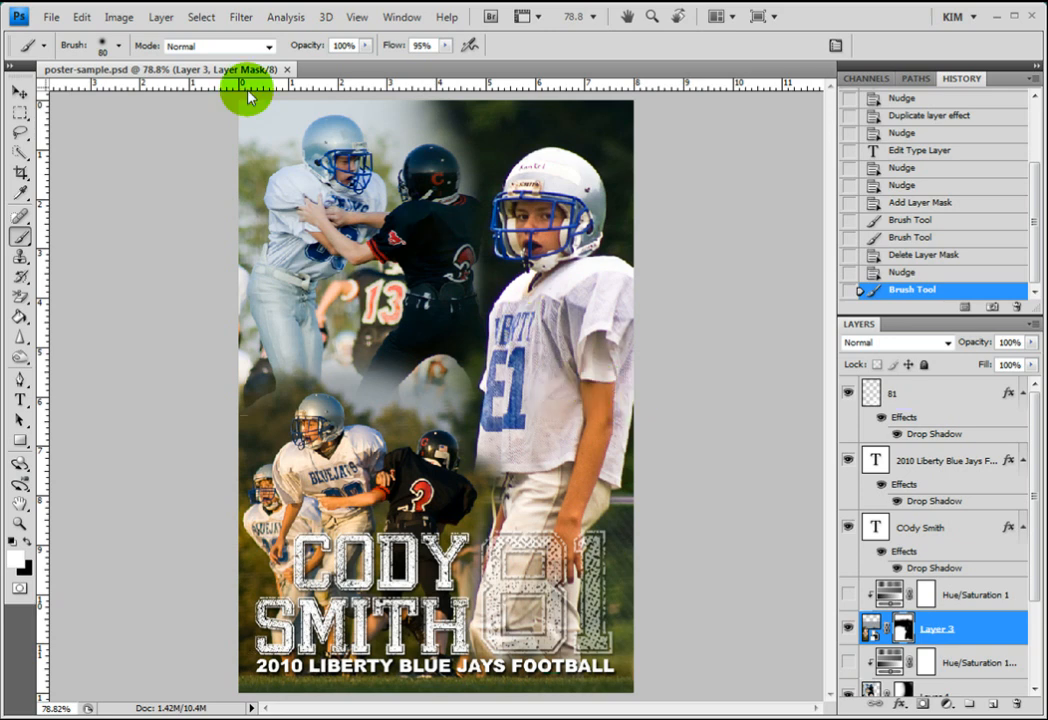
Create a new blank document 8 inches wide and 12 inches high at a resolution of 300 pixels/inch.
{"action": "left_click_drag", "start_coordinate": [193, 75], "coordinate": [960, 45]}
{"action": "left_click", "coordinate": [55, 18]}
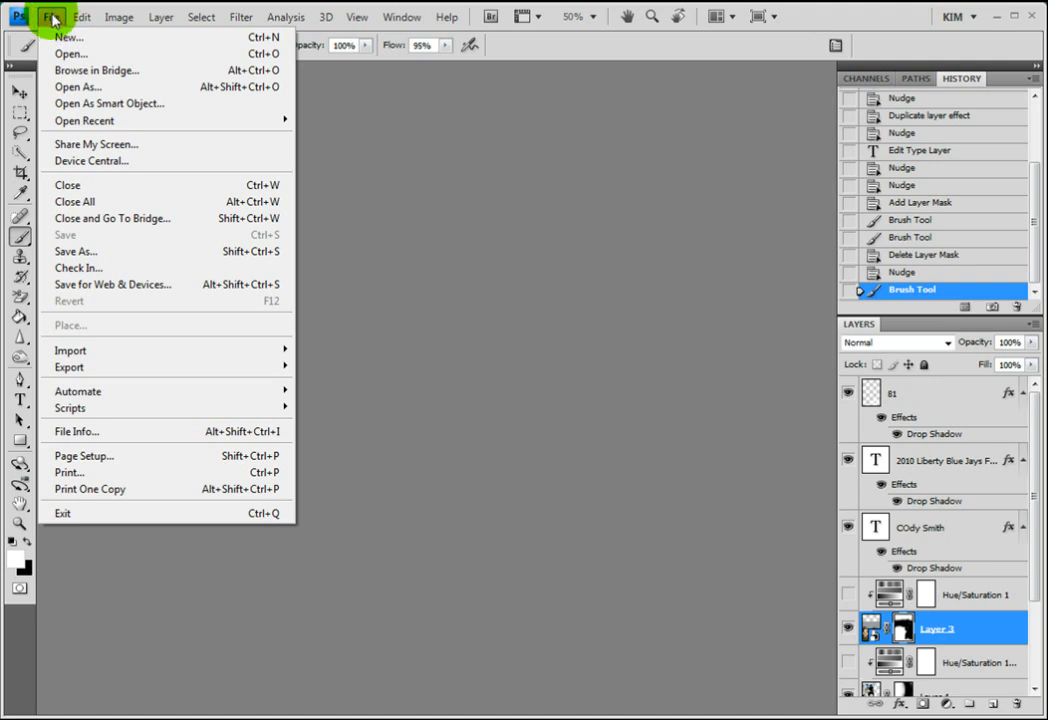
{"action": "left_click", "coordinate": [45, 36]}
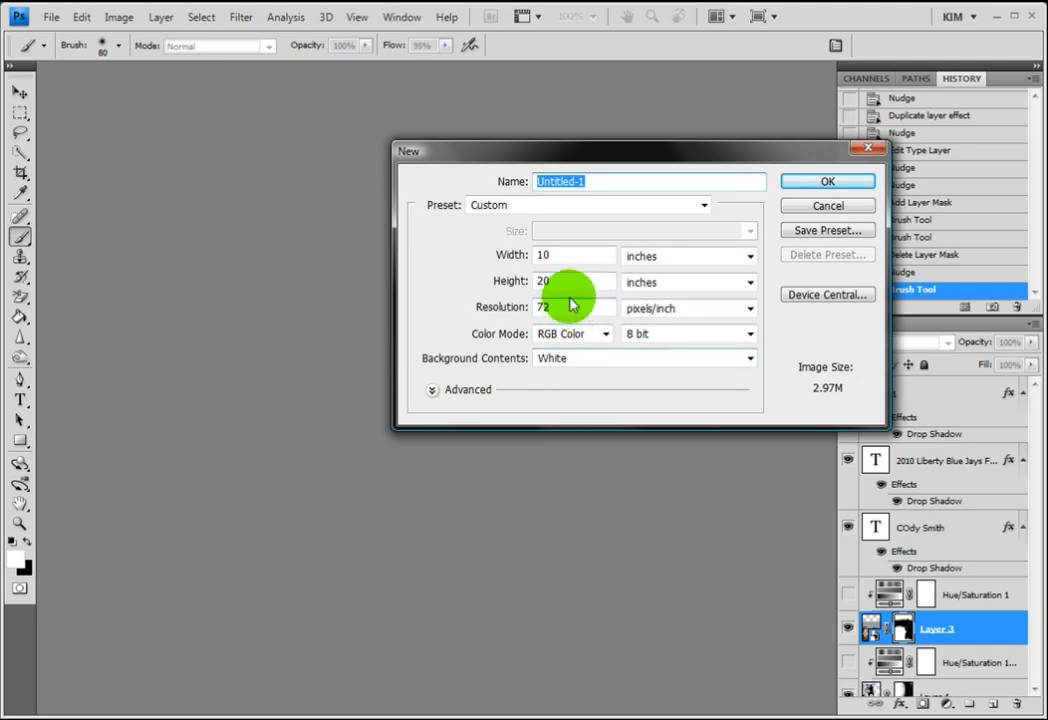
{"action": "double_click", "coordinate": [545, 255]}
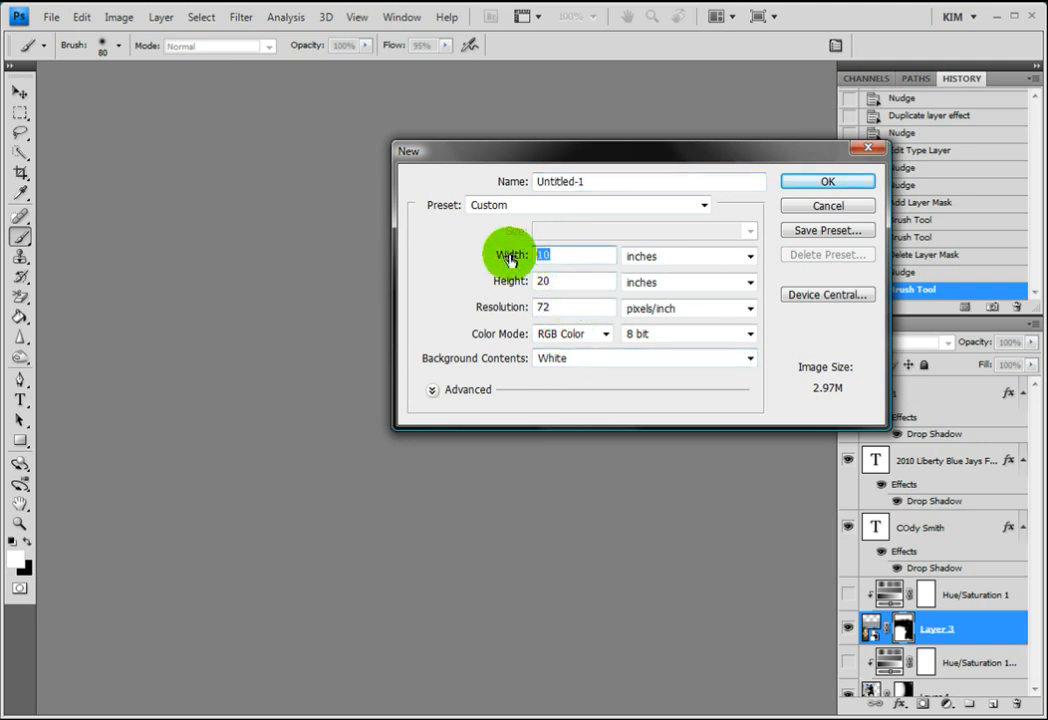
{"action": "type", "text": "8"}
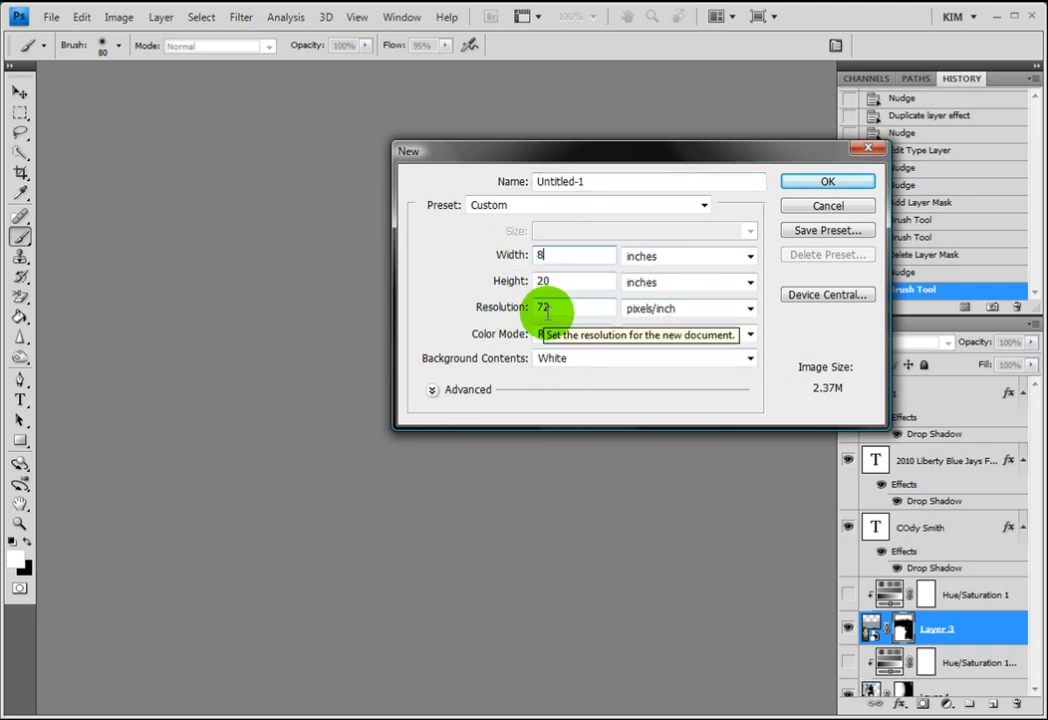
{"action": "double_click", "coordinate": [555, 283]}
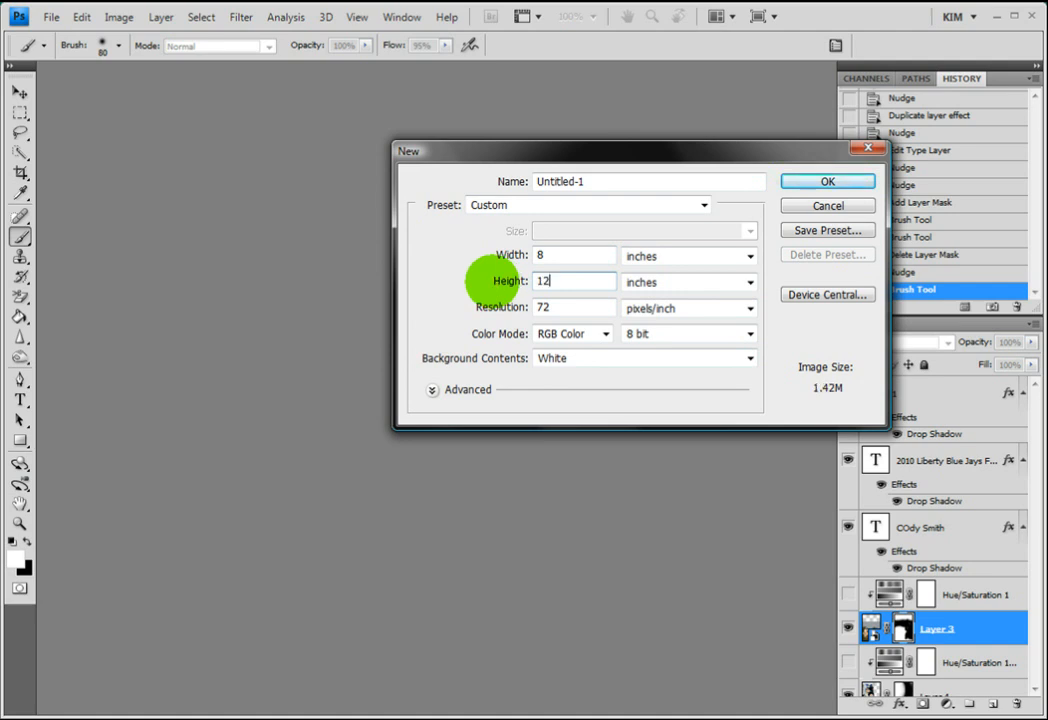
{"action": "double_click", "coordinate": [547, 308]}
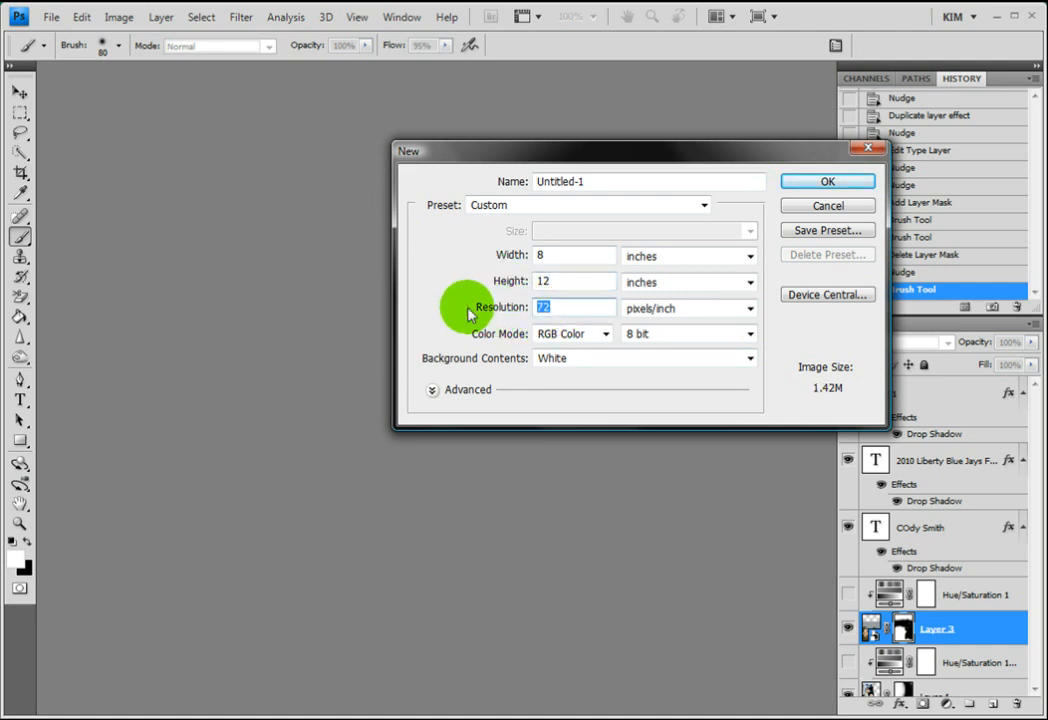
{"action": "type", "text": "300"}
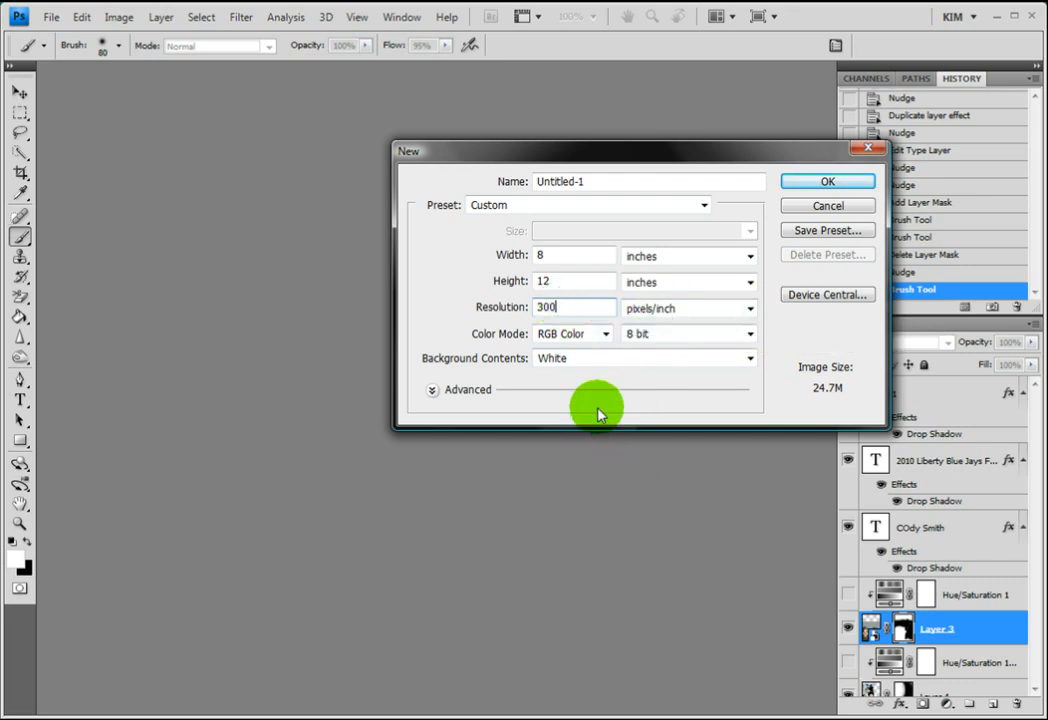
{"action": "left_click", "coordinate": [828, 184]}
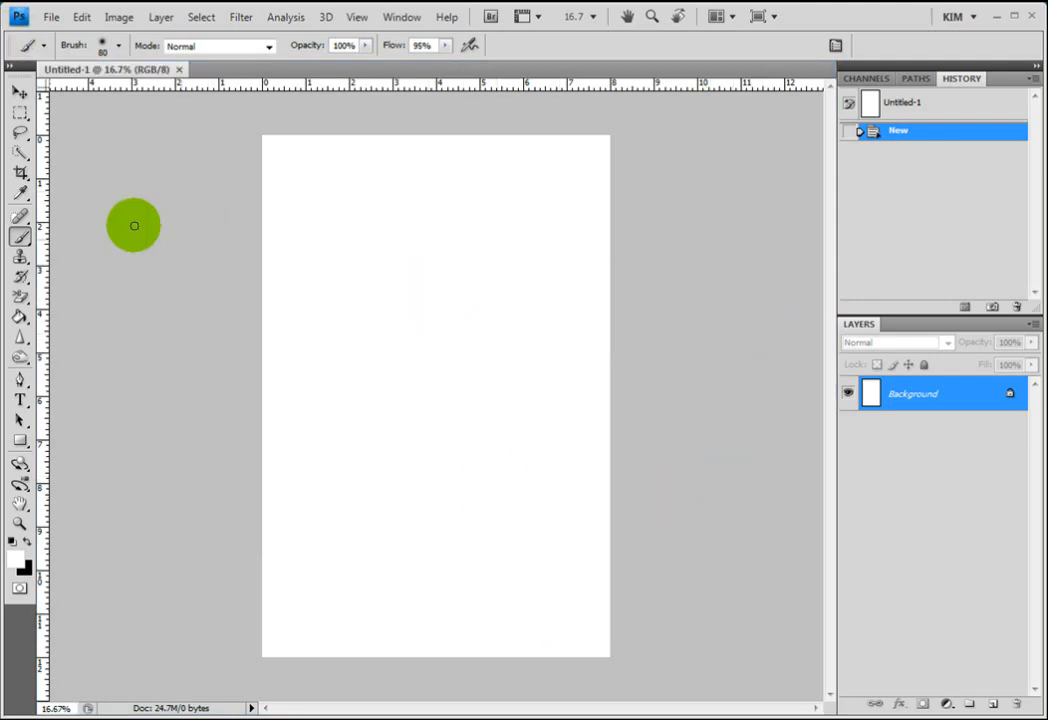
Save the new document as poster.psd in the poster folder.
{"action": "left_click", "coordinate": [51, 17]}
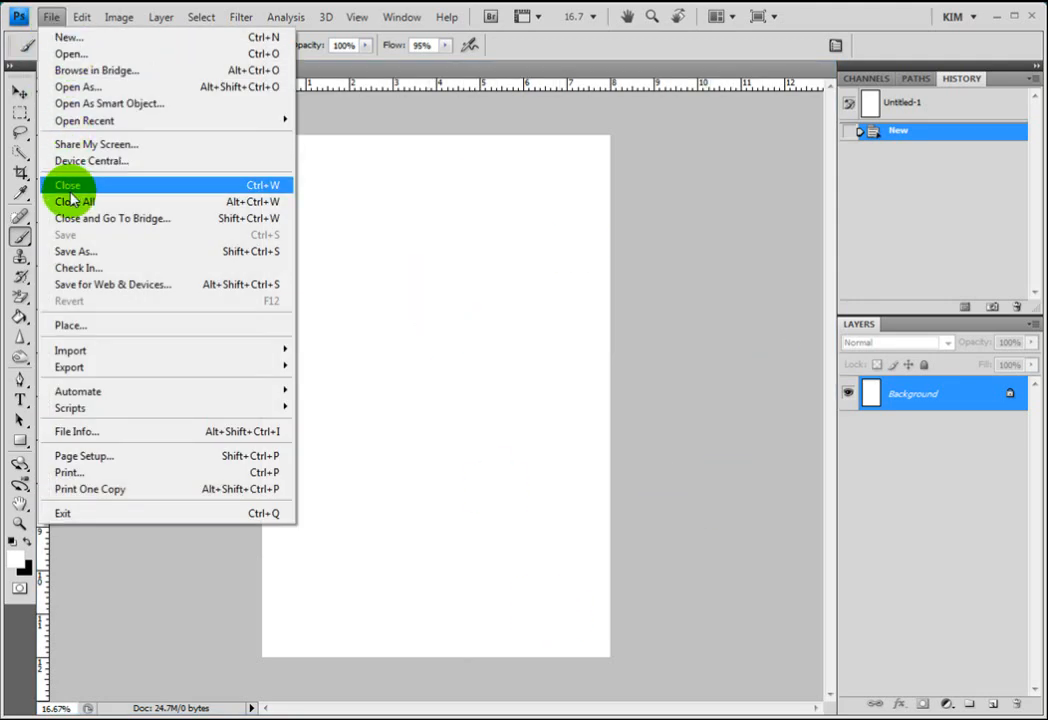
{"action": "left_click", "coordinate": [108, 262]}
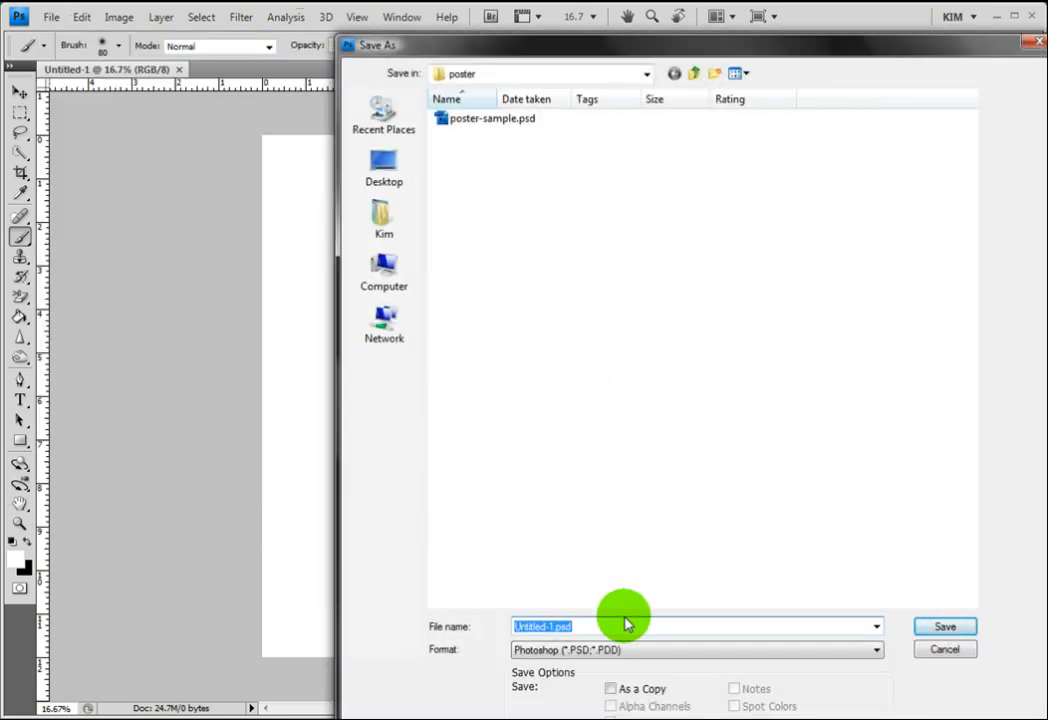
{"action": "type", "text": "poster"}
{"action": "key", "text": "Return"}
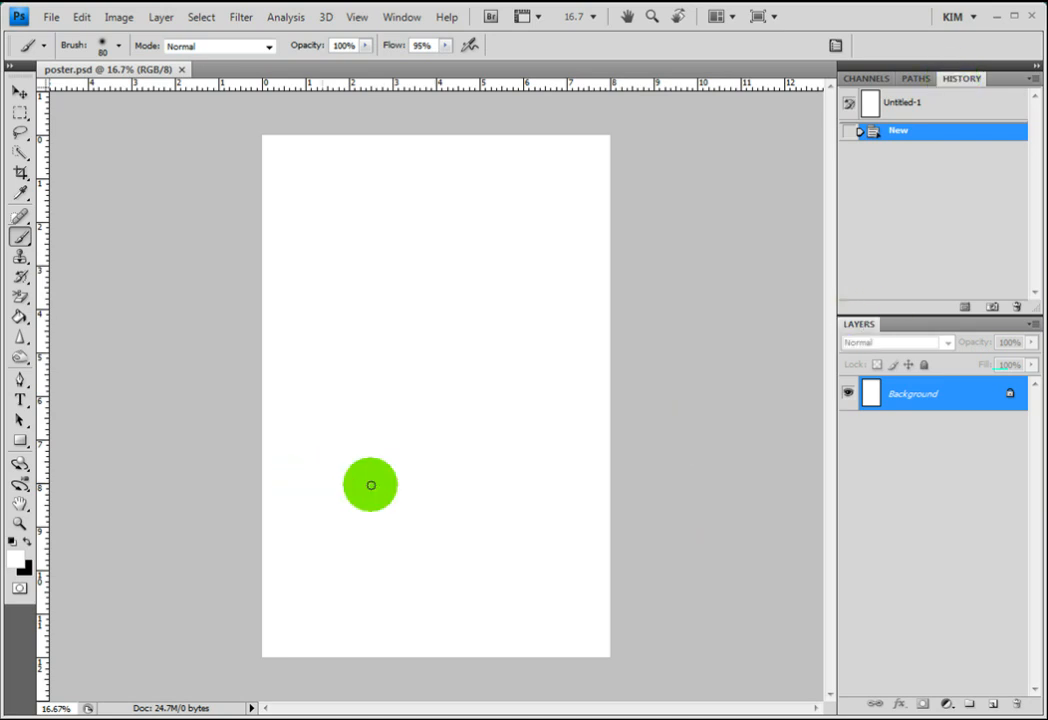
Open the three photos _MG_8182.jpg, _MG_8529.jpg and _MG_8563.jpg from the poster folder.
{"action": "left_click", "coordinate": [52, 18]}
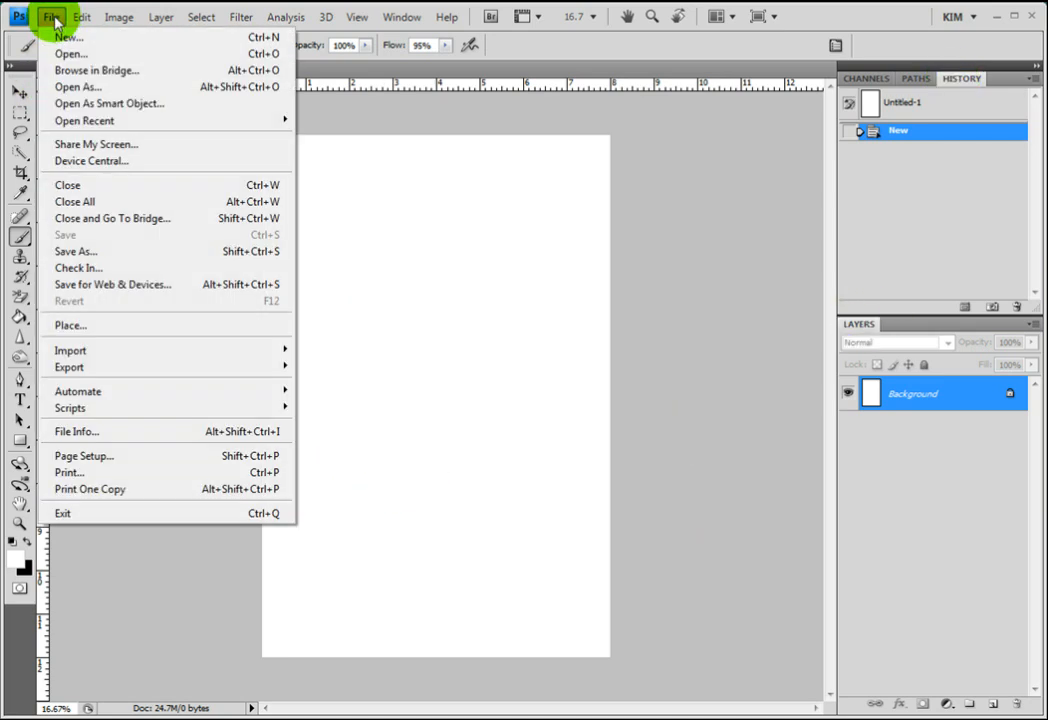
{"action": "left_click", "coordinate": [70, 54]}
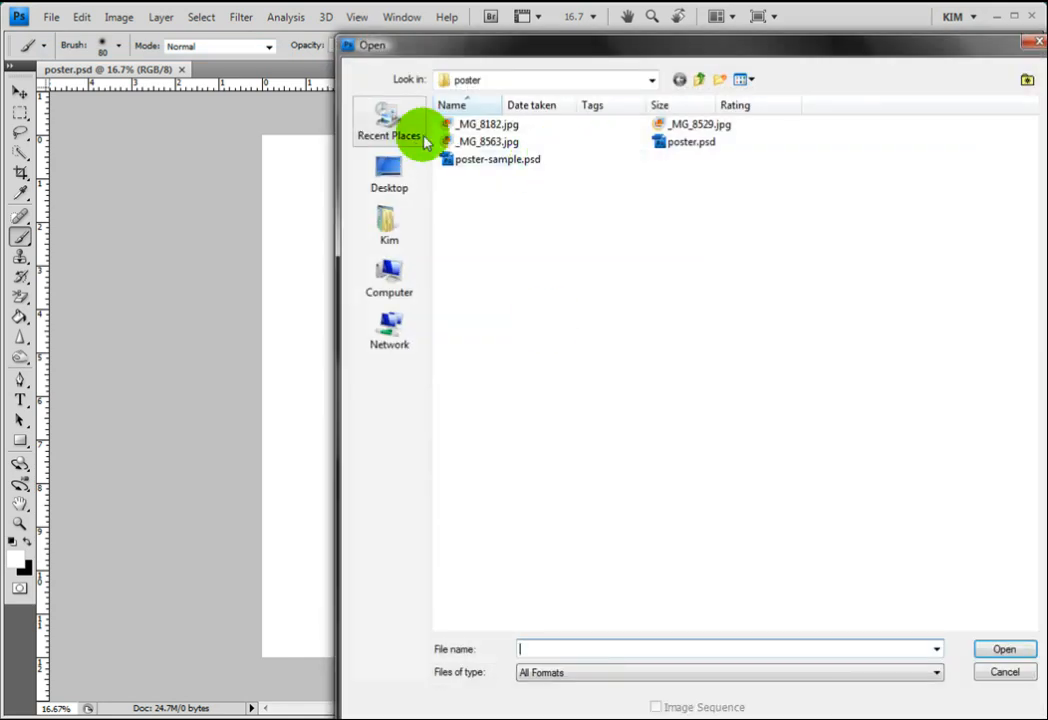
{"action": "left_click", "coordinate": [475, 126]}
{"action": "left_click", "coordinate": [645, 126], "text": "ctrl"}
{"action": "left_click", "coordinate": [549, 143], "text": "ctrl"}
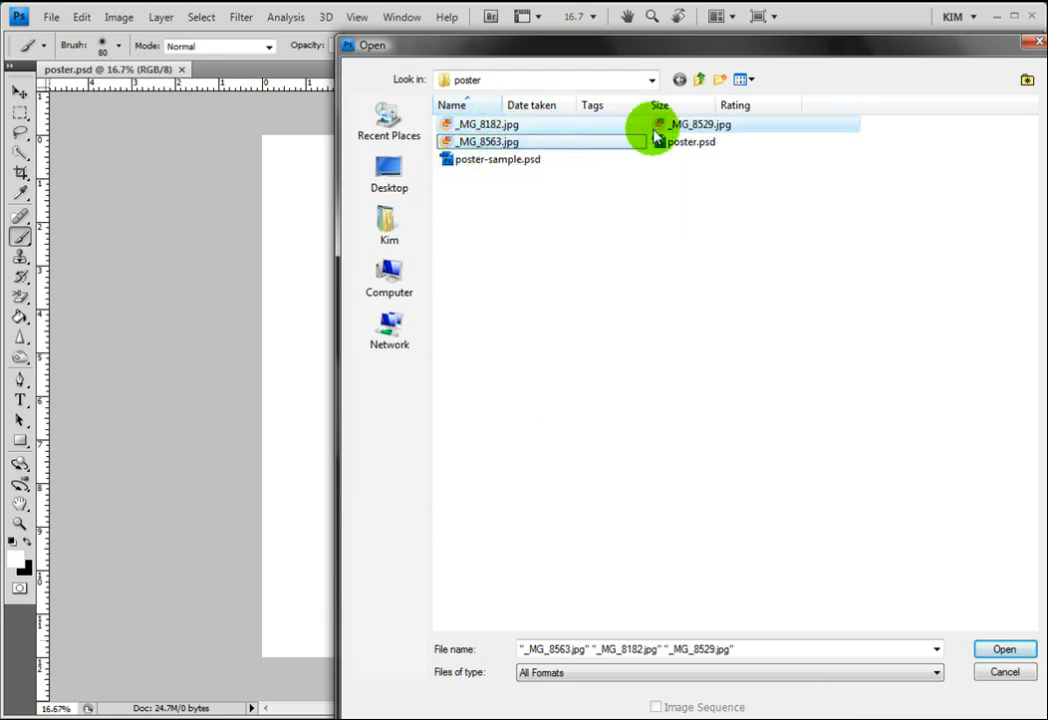
{"action": "left_click", "coordinate": [1000, 650]}
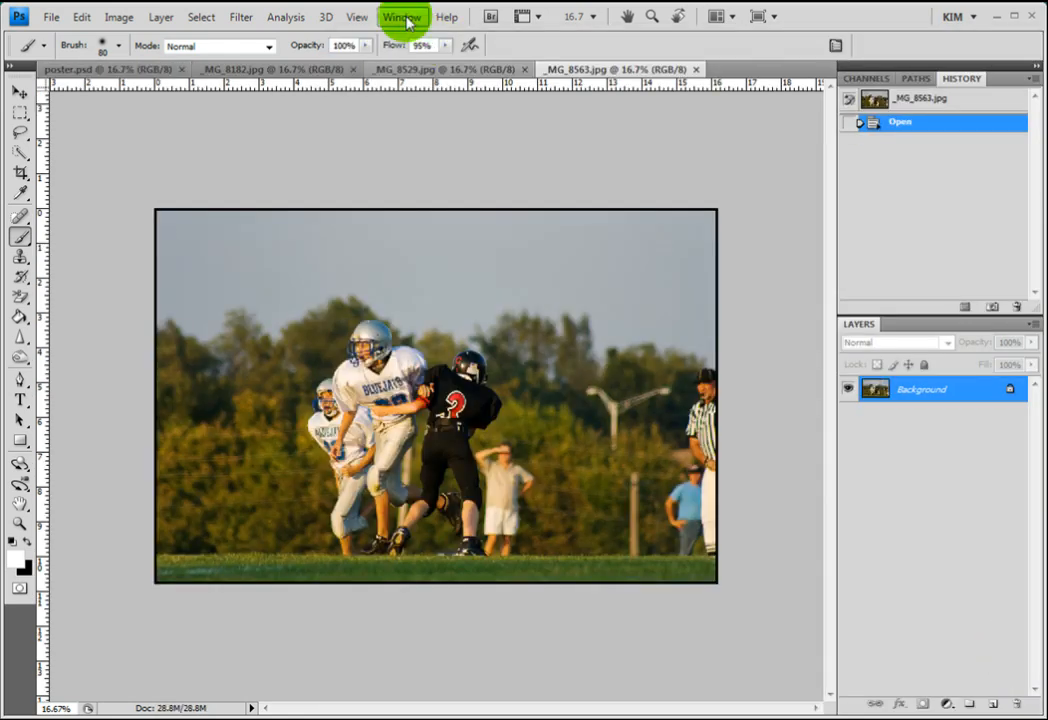
Float all open documents in separate windows.
{"action": "left_click", "coordinate": [401, 17]}
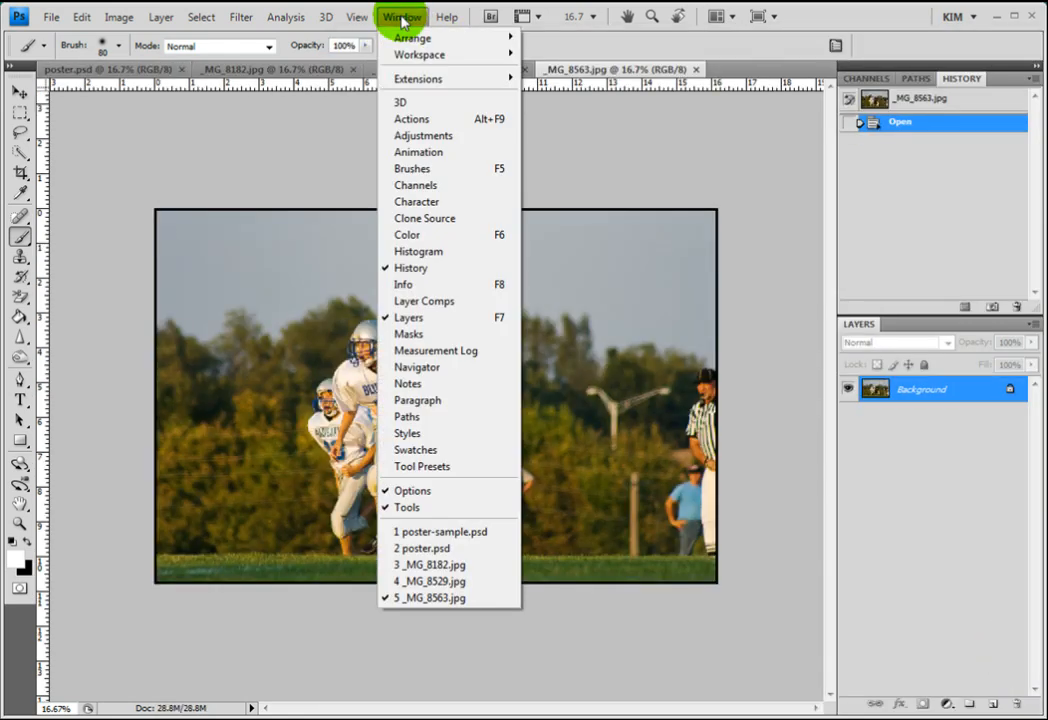
{"action": "mouse_move", "coordinate": [407, 56]}
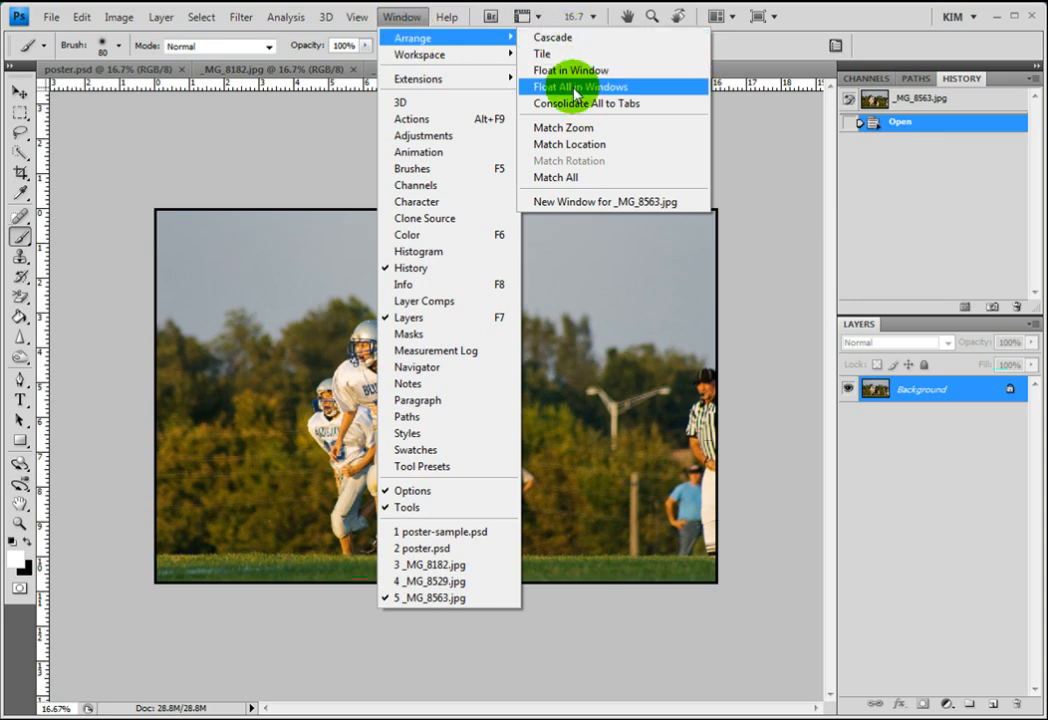
{"action": "left_click", "coordinate": [578, 87]}
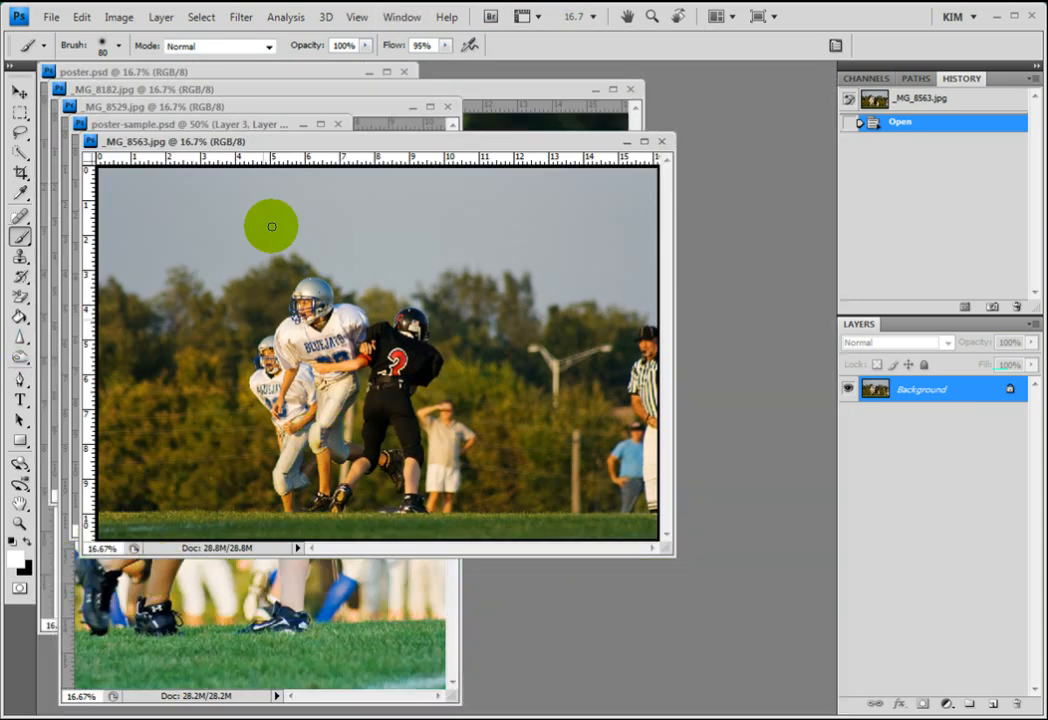
Dock poster.psd as a tab and spread the _MG_8563.jpg and _MG_8182.jpg windows apart so the poster canvas can be reached.
{"action": "left_click_drag", "start_coordinate": [234, 74], "coordinate": [390, 25]}
{"action": "left_click_drag", "start_coordinate": [365, 148], "coordinate": [517, 232]}
{"action": "left_click", "coordinate": [517, 157]}
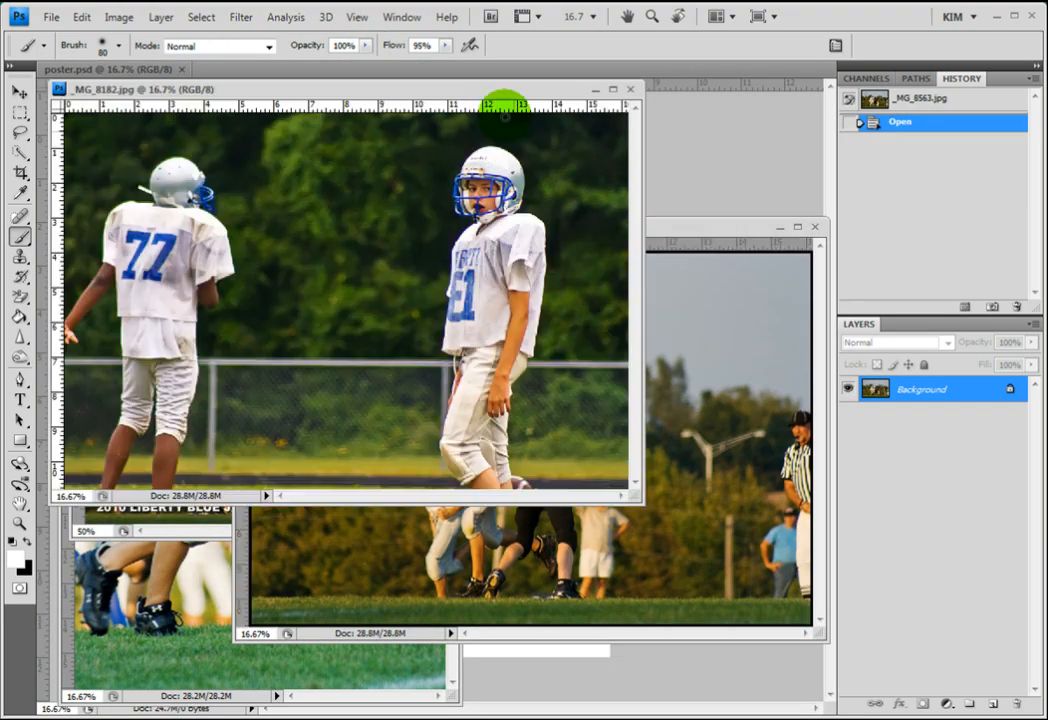
{"action": "left_click_drag", "start_coordinate": [475, 94], "coordinate": [84, 216]}
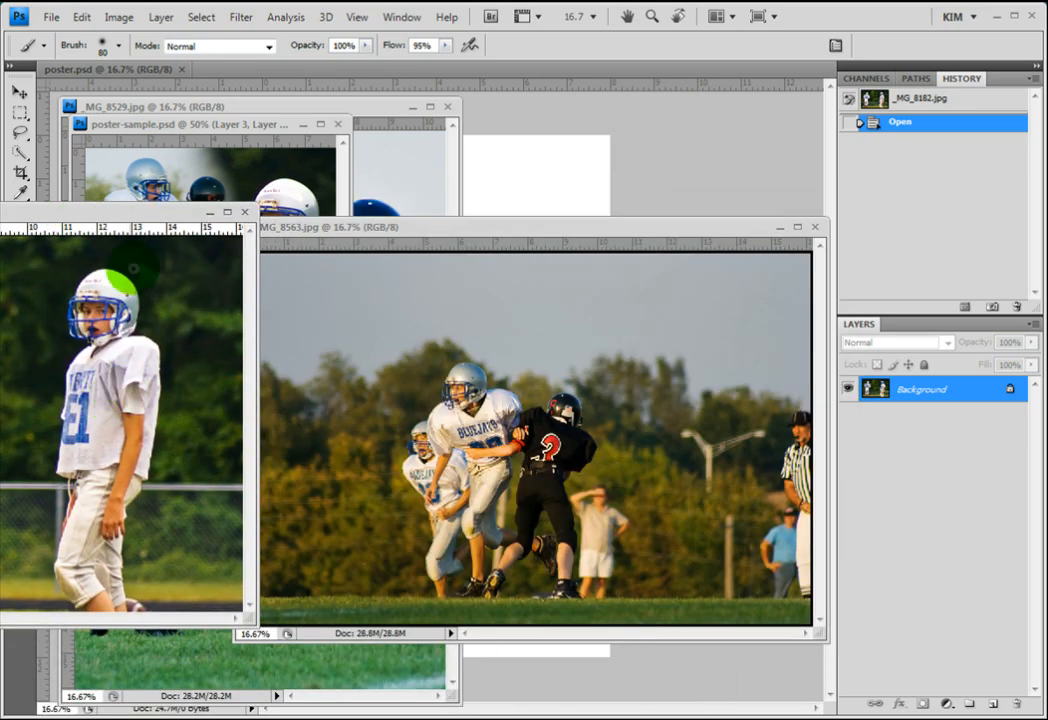
{"action": "left_click_drag", "start_coordinate": [150, 215], "coordinate": [253, 210]}
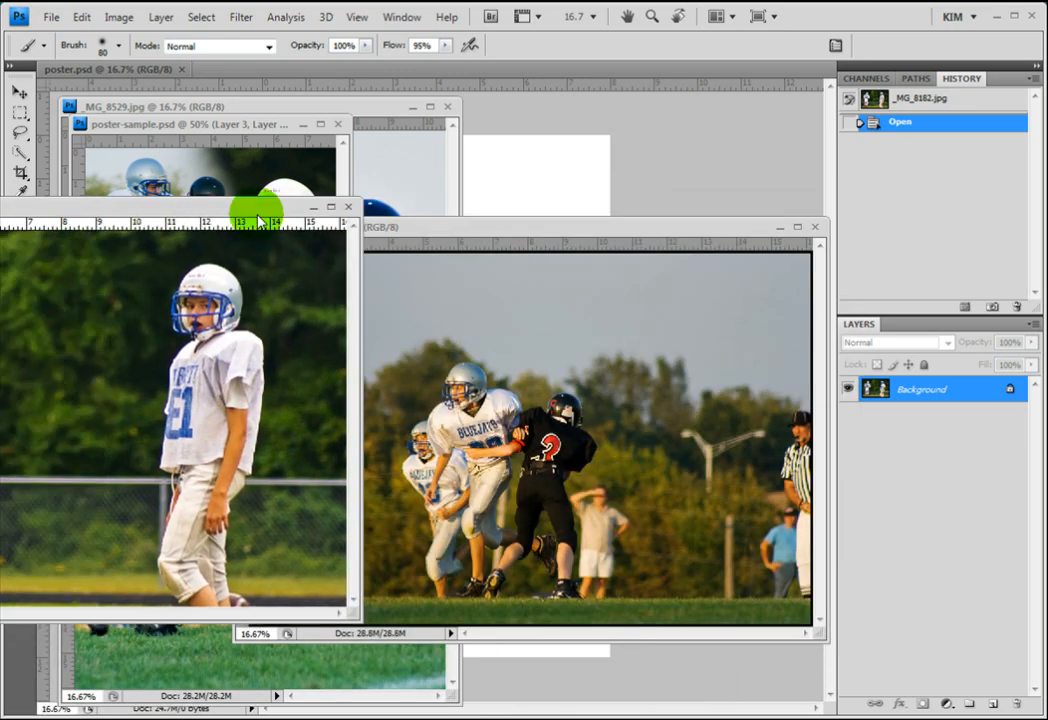
Copy the _MG_8182.jpg photo into poster.psd as a new layer with the Move tool, and float the poster window.
{"action": "left_click", "coordinate": [19, 91]}
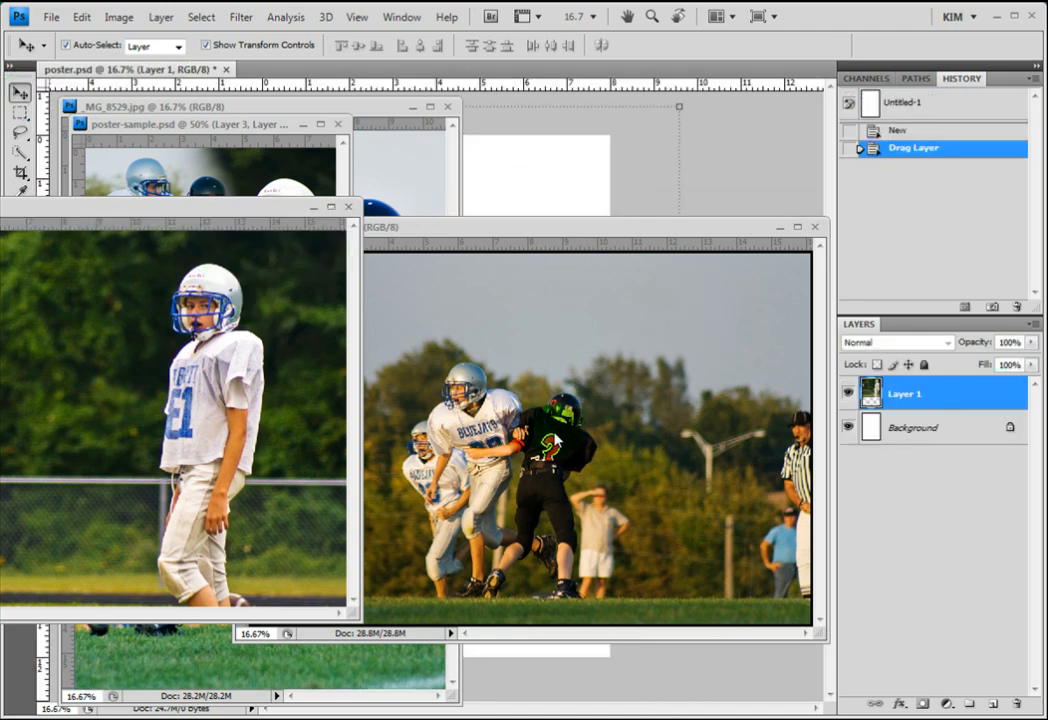
{"action": "left_click_drag", "start_coordinate": [224, 68], "coordinate": [323, 94]}
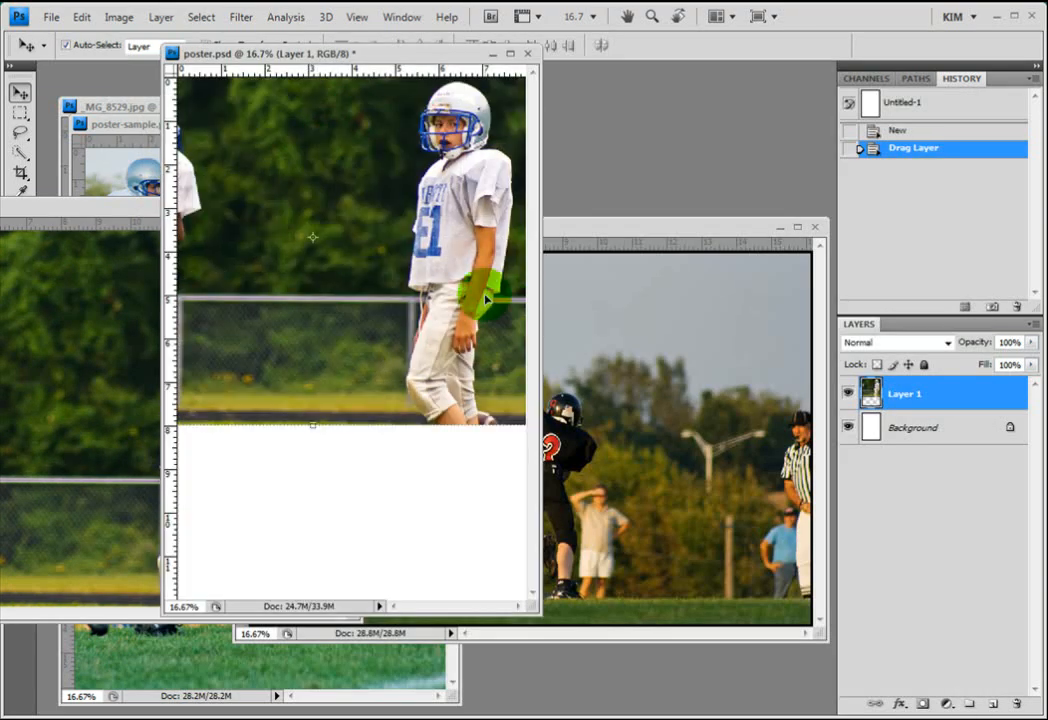
Enlarge the poster.psd window to show space around the canvas, and close the _MG_8182.jpg photo.
{"action": "left_click", "coordinate": [545, 491]}
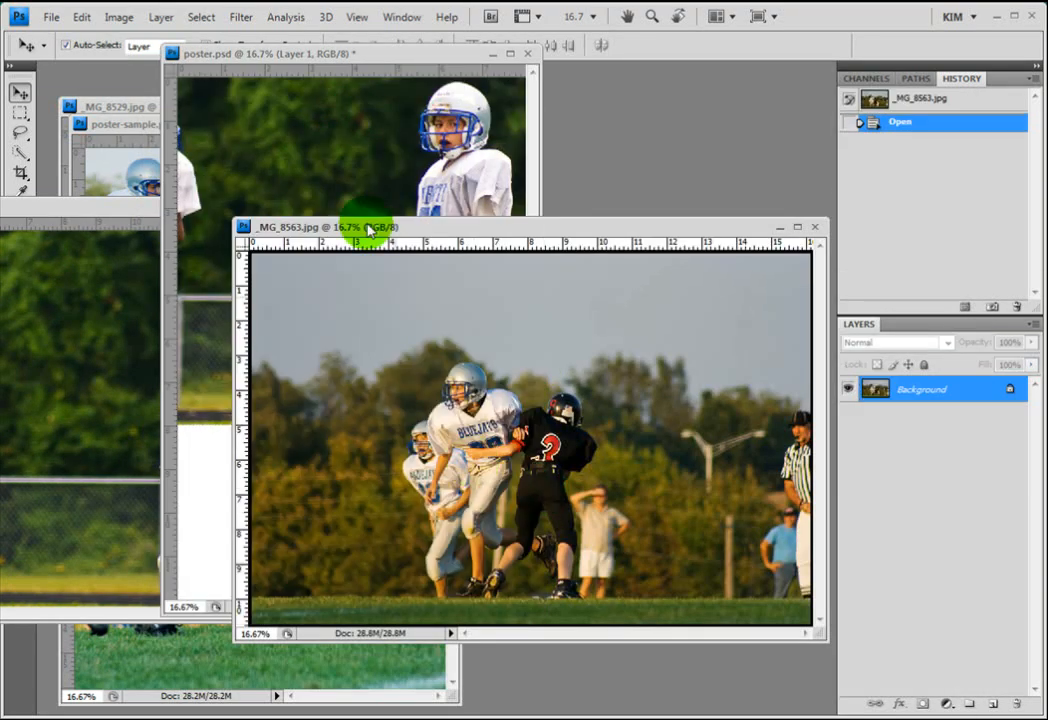
{"action": "left_click", "coordinate": [391, 48]}
{"action": "left_click_drag", "start_coordinate": [541, 201], "coordinate": [685, 201]}
{"action": "left_click_drag", "start_coordinate": [683, 615], "coordinate": [766, 695]}
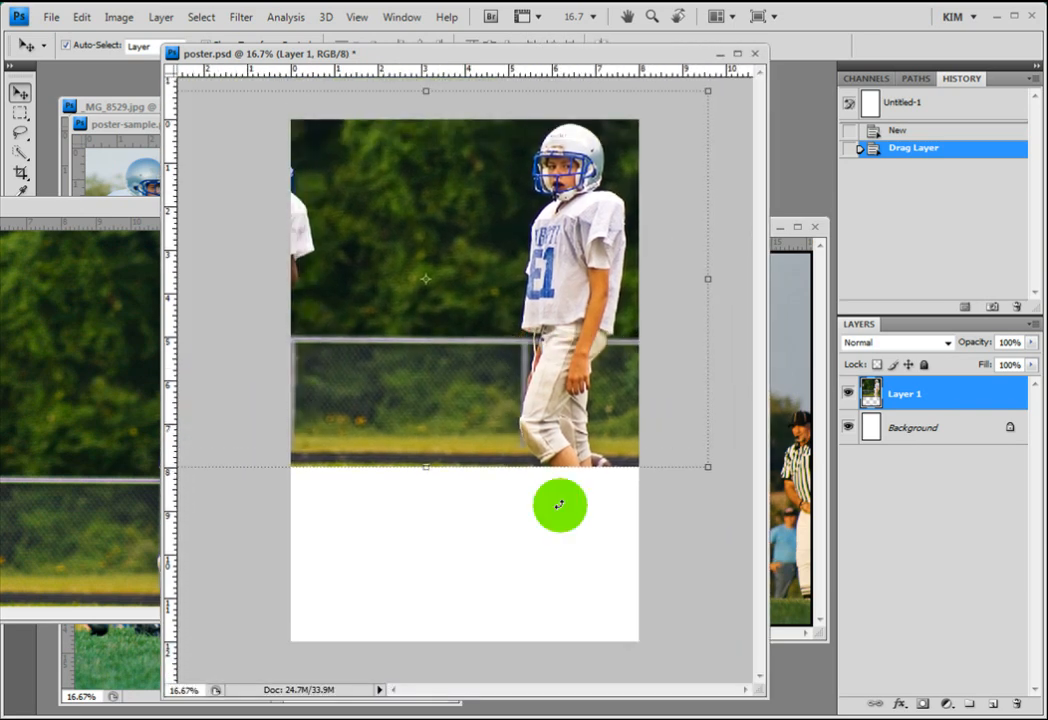
{"action": "left_click", "coordinate": [110, 213]}
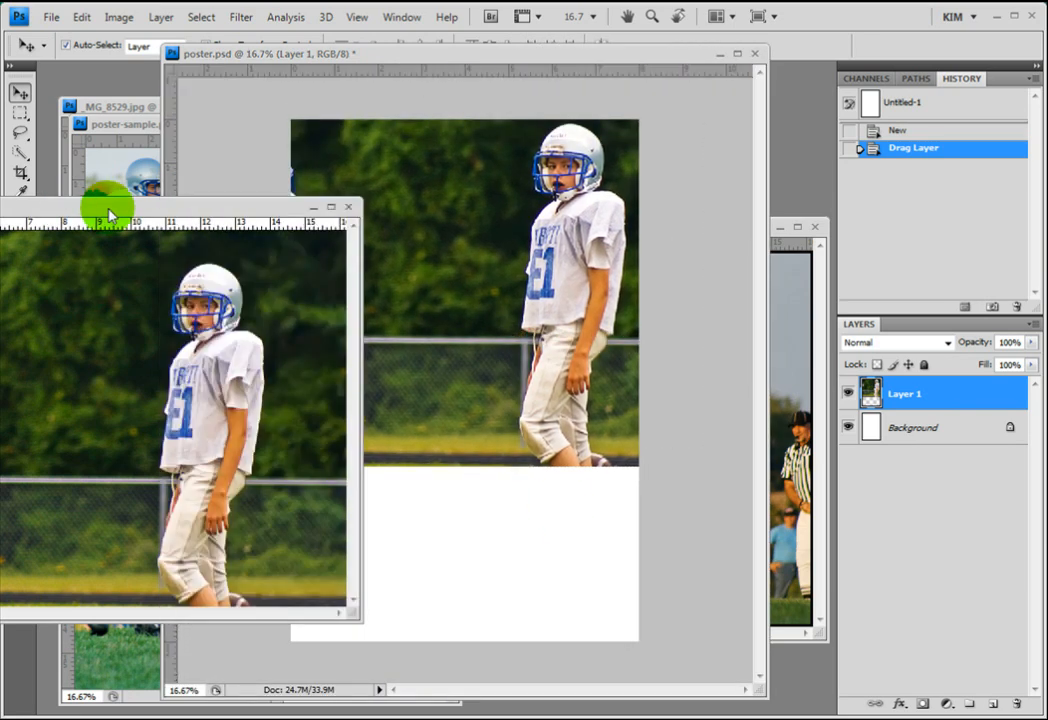
{"action": "left_click", "coordinate": [349, 208]}
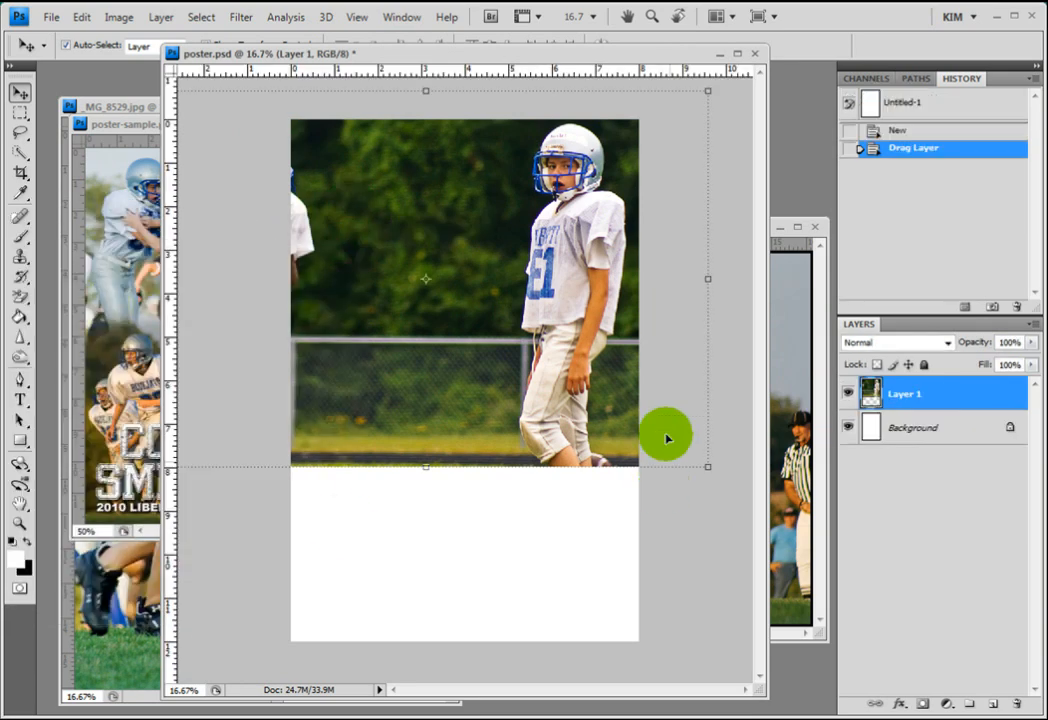
Shift the player photo slightly down on the poster and convert Layer 1 to a Smart Object.
{"action": "left_click_drag", "start_coordinate": [598, 225], "coordinate": [590, 252]}
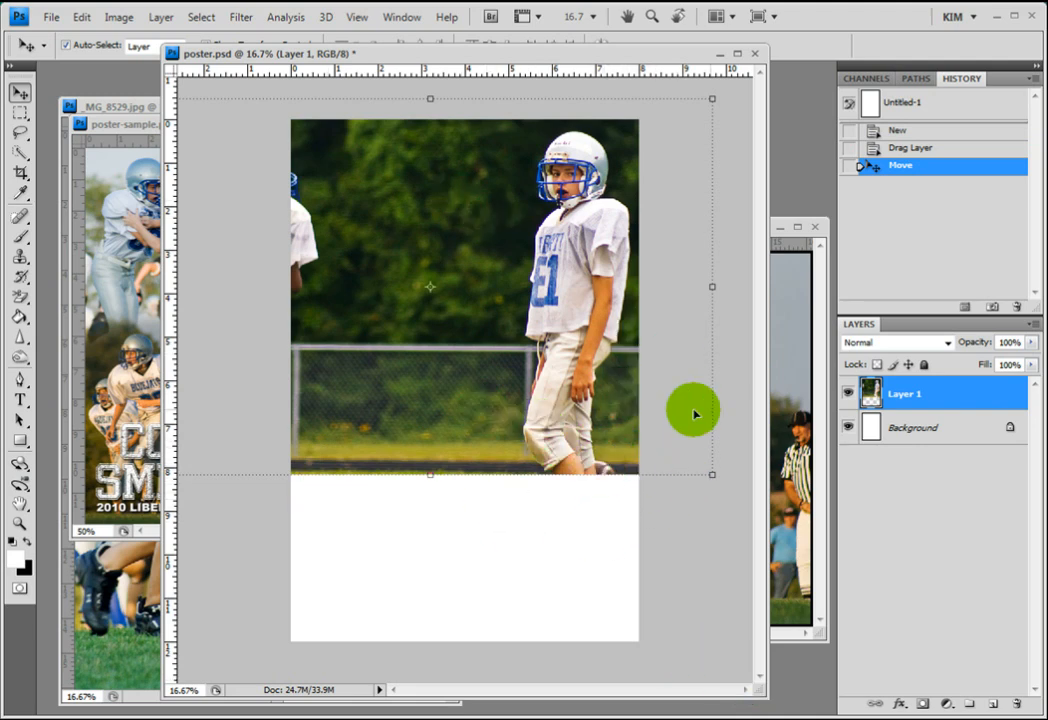
{"action": "right_click", "coordinate": [931, 397]}
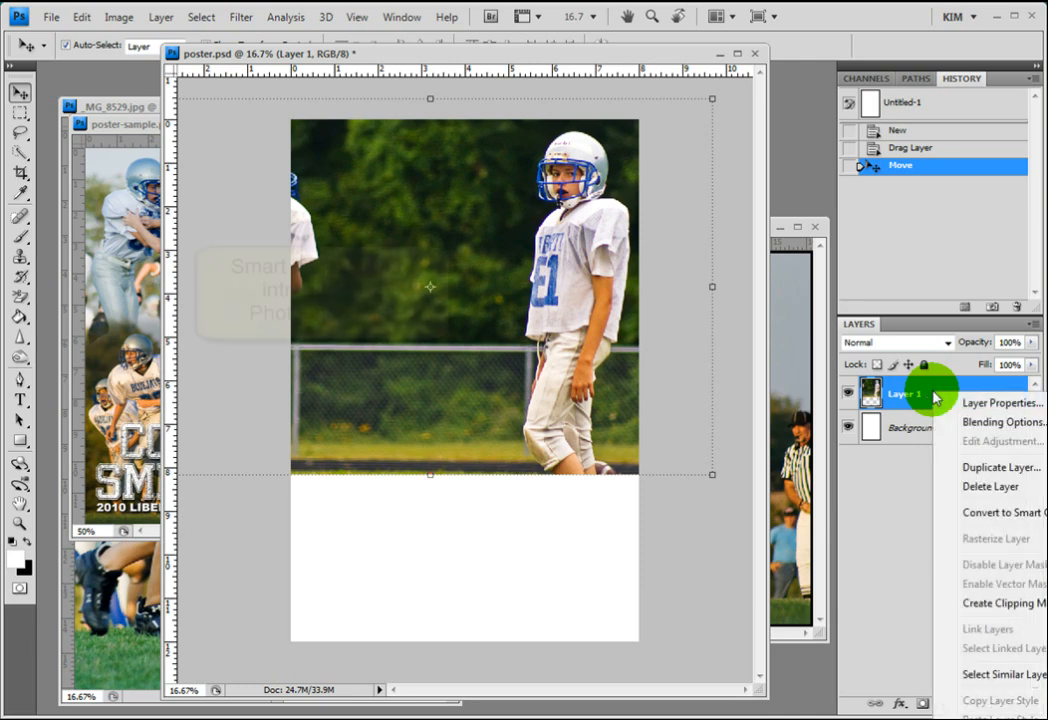
{"action": "left_click", "coordinate": [997, 518]}
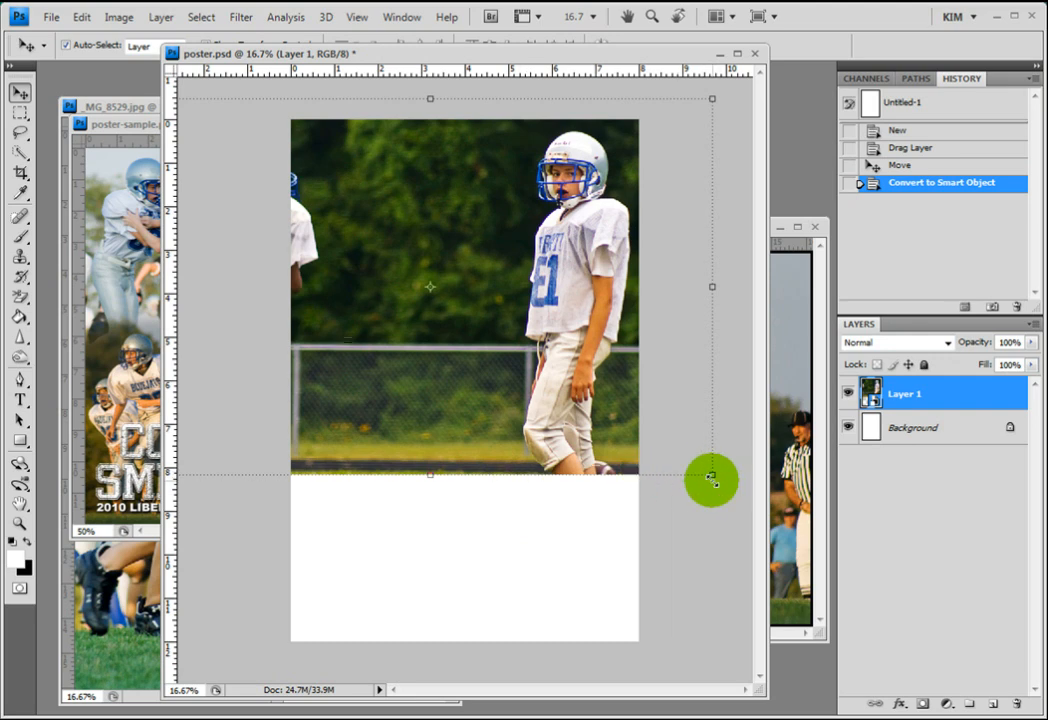
Scale Layer 1 up proportionally to cover the poster's full height and shift it left until player 81 stands along the poster's right side.
{"action": "left_click_drag", "start_coordinate": [711, 480], "coordinate": [916, 708]}
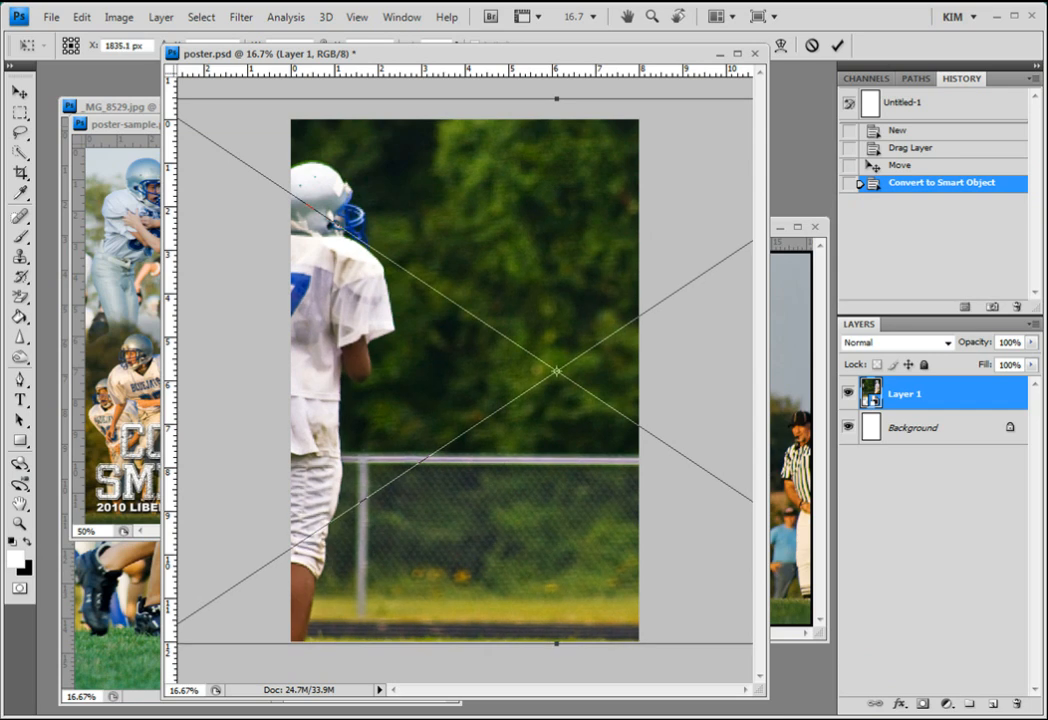
{"action": "left_click", "coordinate": [955, 563]}
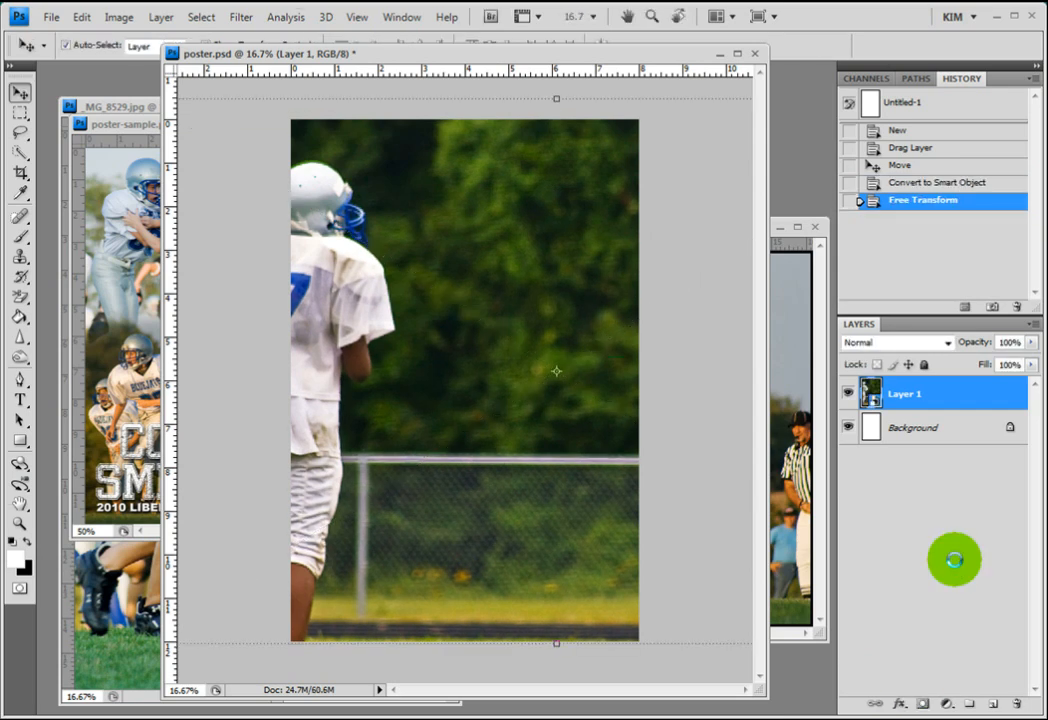
{"action": "key", "text": "shift+Left"}
{"action": "key", "text": "shift+Left"}
{"action": "key", "text": "shift+Left"}
{"action": "key", "text": "shift+Left"}
{"action": "key", "text": "shift+Left"}
{"action": "key", "text": "shift+Left"}
{"action": "key", "text": "shift+Left"}
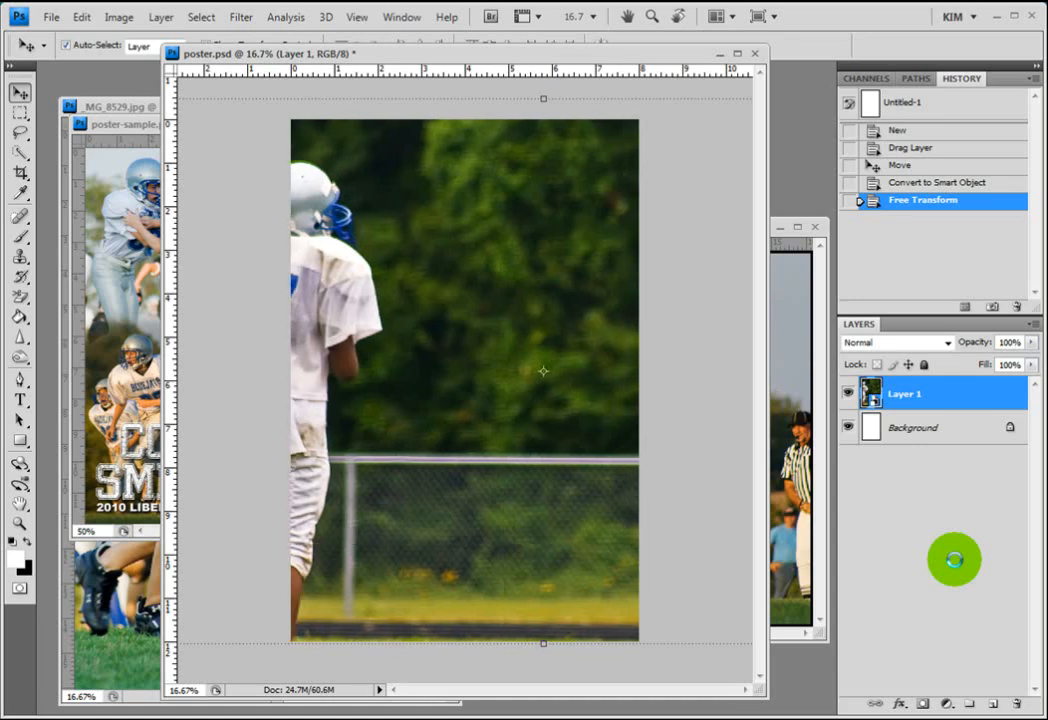
{"action": "left_click_drag", "start_coordinate": [409, 298], "coordinate": [391, 290]}
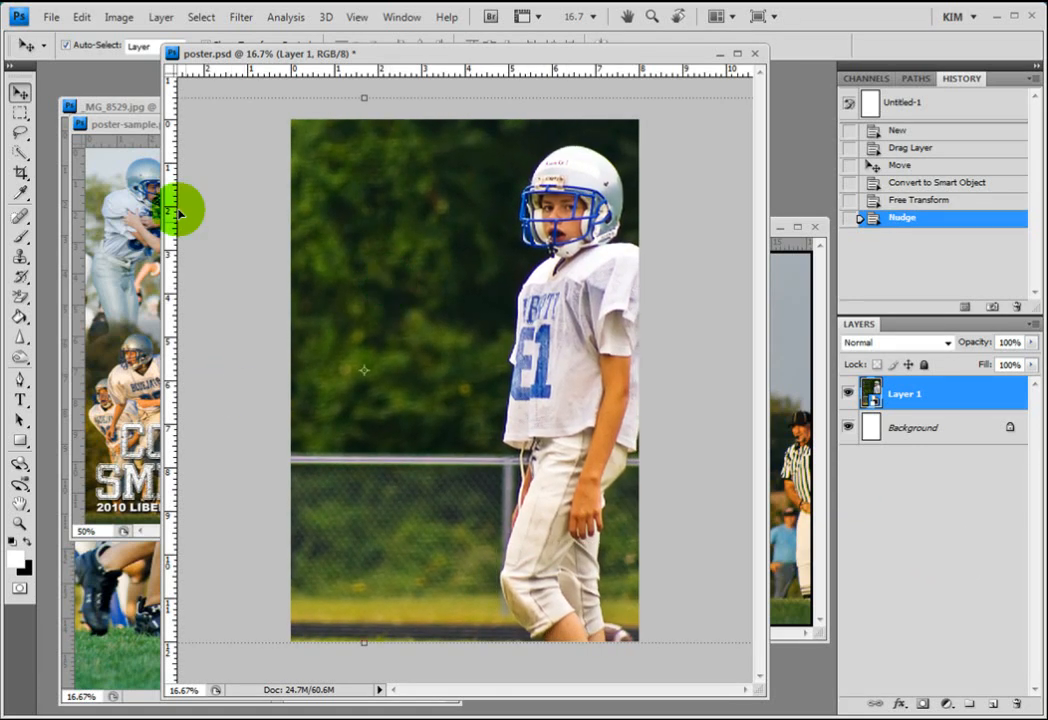
Reposition the poster-sample.psd window to compare it with the new layout, and return to poster.psd.
{"action": "left_click_drag", "start_coordinate": [117, 131], "coordinate": [94, 176]}
{"action": "left_click", "coordinate": [573, 320]}
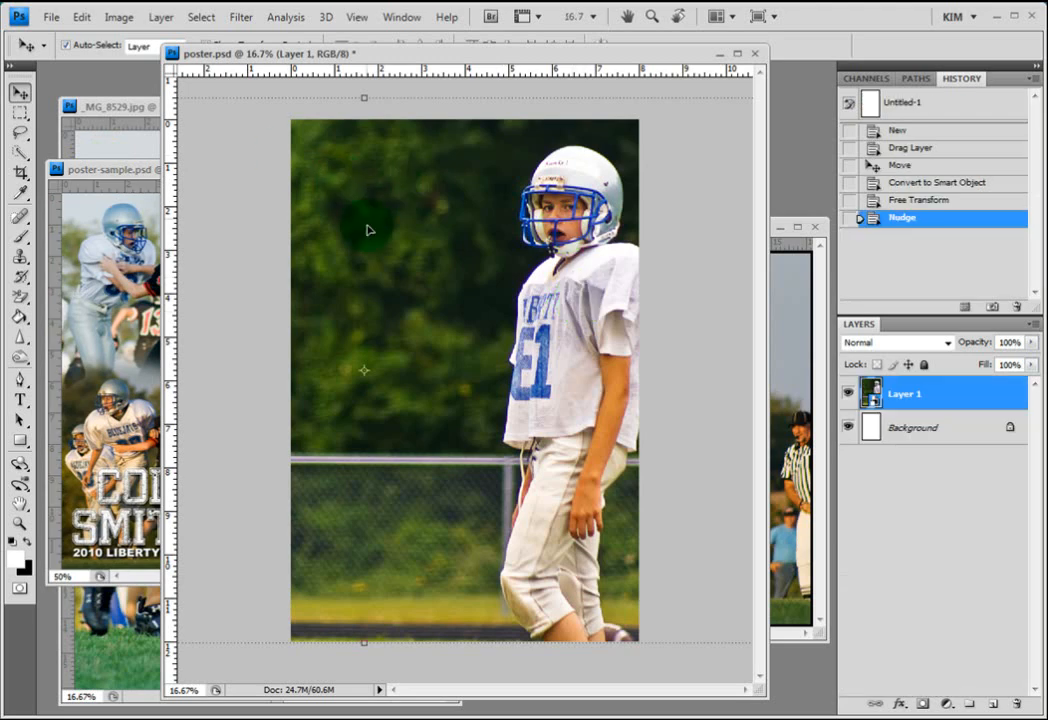
Move Layer 1 slightly down on the poster so player 81 sits lower, comparing its placement with poster-sample.psd.
{"action": "left_click", "coordinate": [110, 222]}
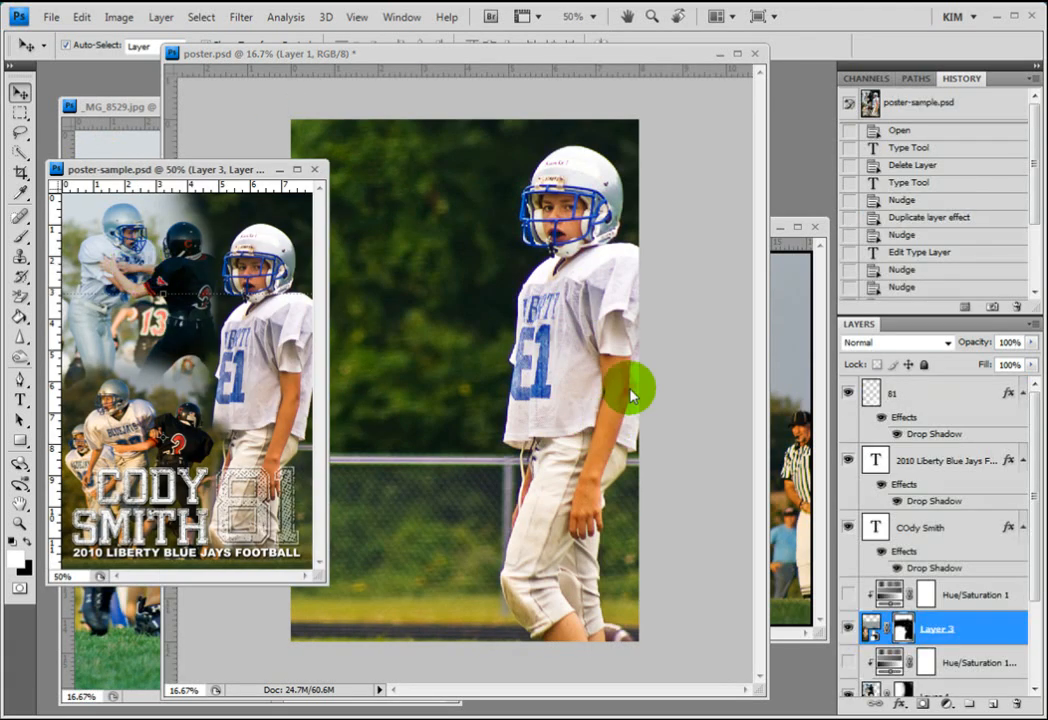
{"action": "left_click", "coordinate": [585, 245]}
{"action": "left_click_drag", "start_coordinate": [573, 269], "coordinate": [578, 278]}
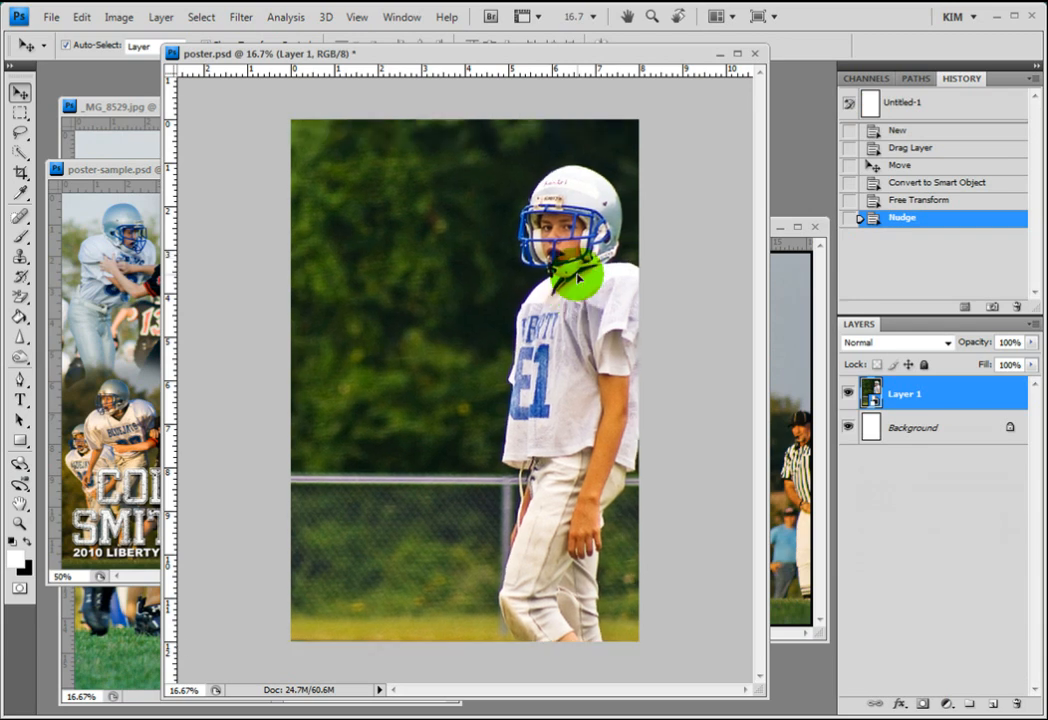
{"action": "left_click_drag", "start_coordinate": [117, 164], "coordinate": [94, 212]}
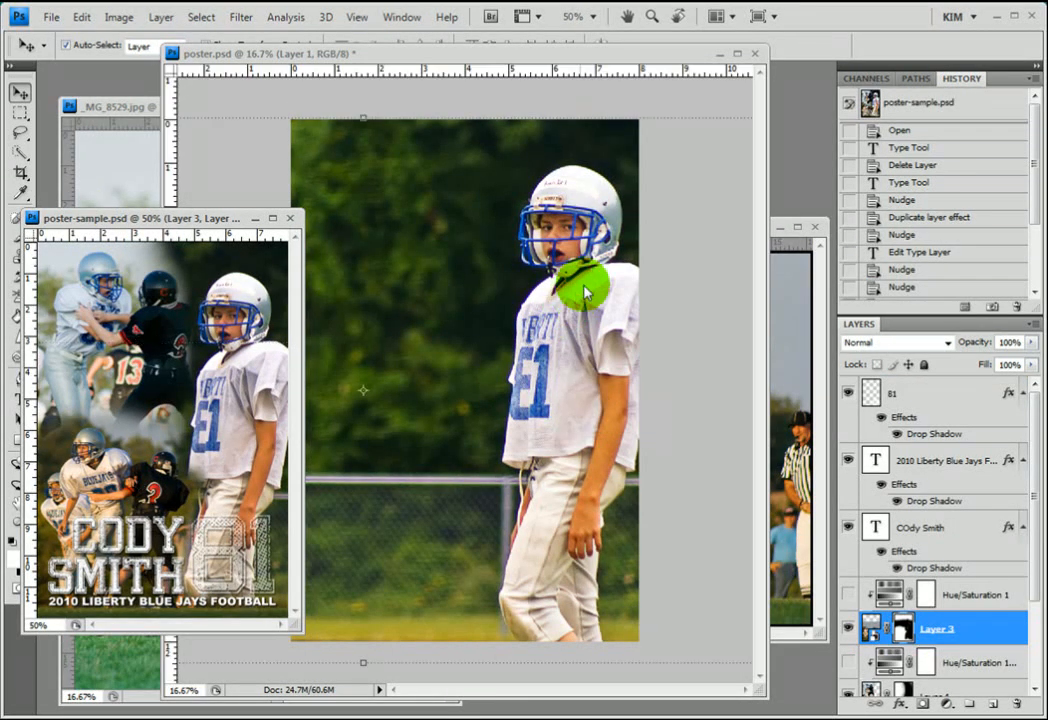
{"action": "left_click", "coordinate": [580, 278]}
{"action": "left_click_drag", "start_coordinate": [557, 300], "coordinate": [551, 300]}
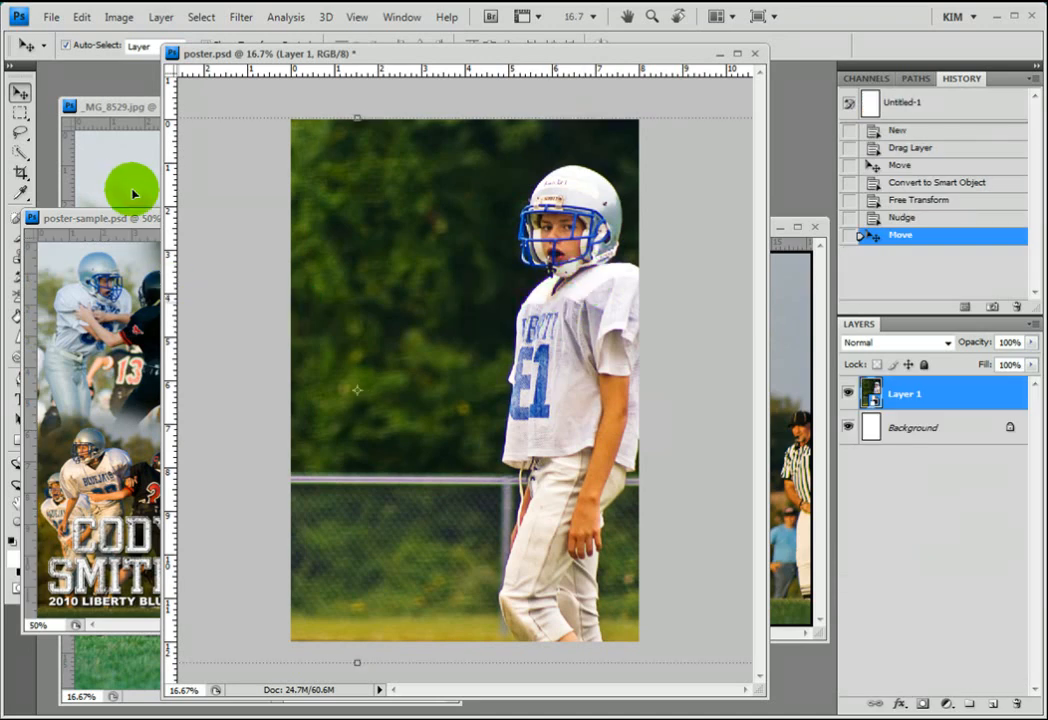
Add the _MG_8529.jpg photo to poster.psd as a new layer above Layer 1.
{"action": "left_click", "coordinate": [125, 172]}
{"action": "left_click_drag", "start_coordinate": [287, 110], "coordinate": [81, 120]}
{"action": "left_click_drag", "start_coordinate": [255, 205], "coordinate": [535, 340]}
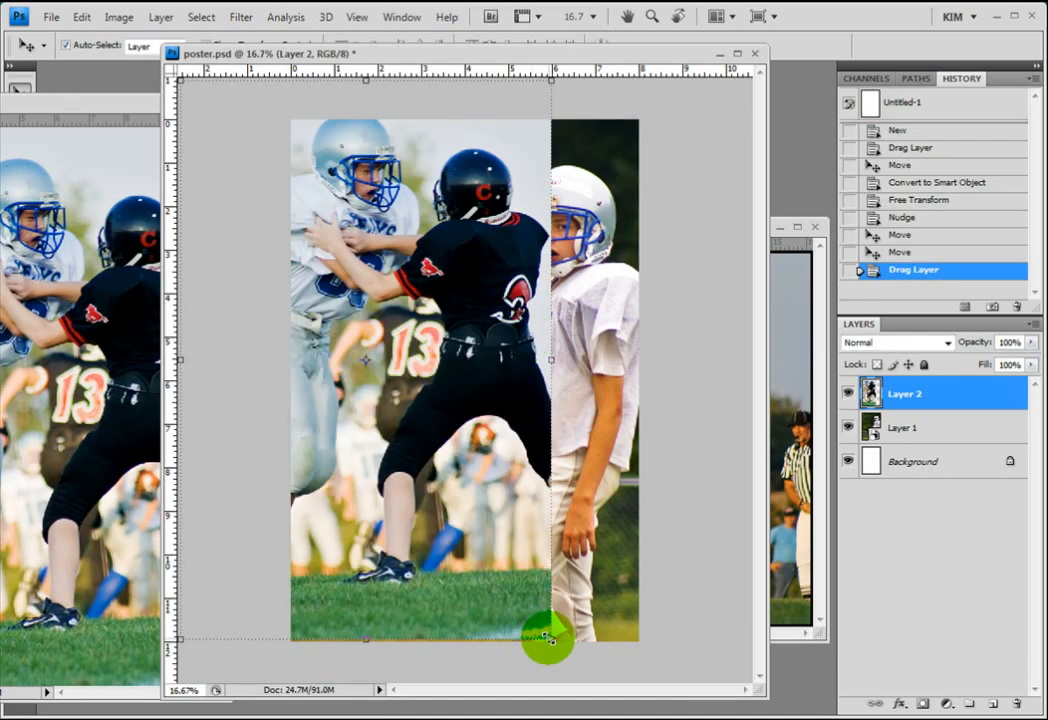
{"action": "left_click", "coordinate": [50, 75]}
Scale Layer 2 down proportionally to about 8.5 inches tall and place it in the poster's upper left, beside player 81.
{"action": "left_click_drag", "start_coordinate": [548, 637], "coordinate": [533, 490]}
{"action": "left_click_drag", "start_coordinate": [448, 301], "coordinate": [508, 316]}
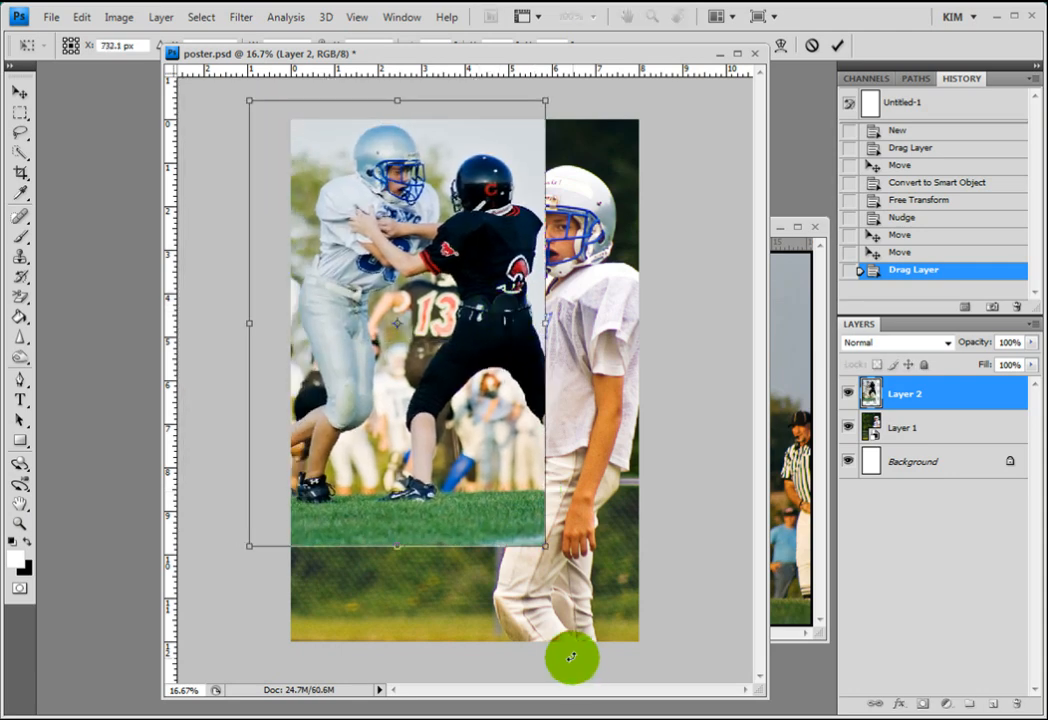
{"action": "left_click_drag", "start_coordinate": [529, 538], "coordinate": [498, 458]}
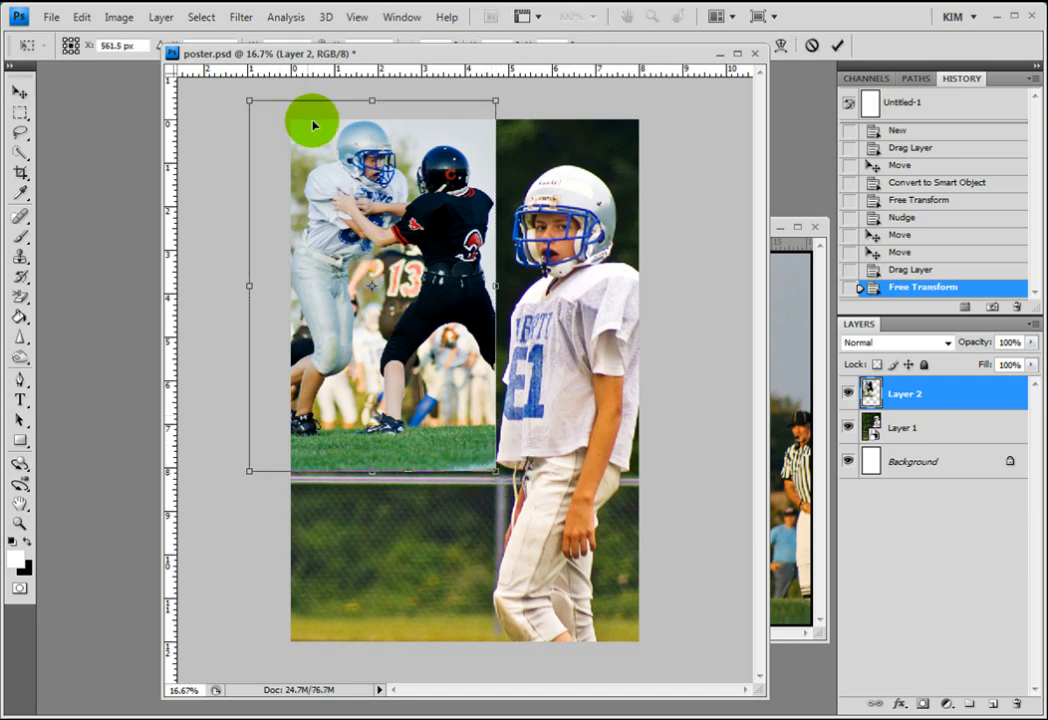
{"action": "left_click_drag", "start_coordinate": [347, 214], "coordinate": [421, 221]}
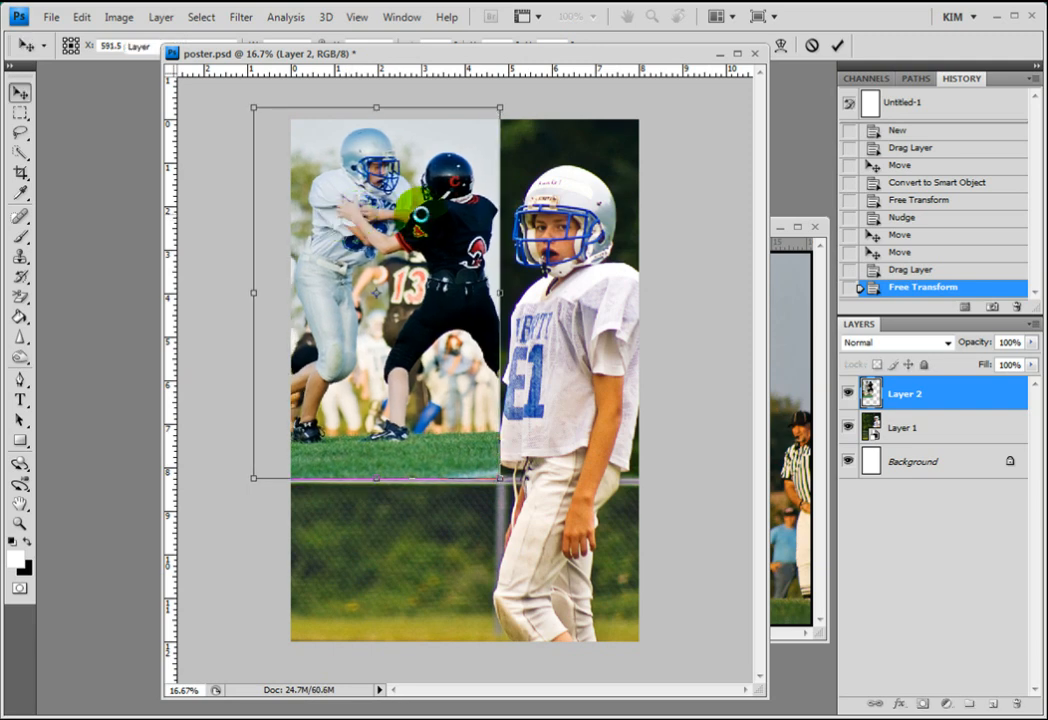
{"action": "key", "text": "Return"}
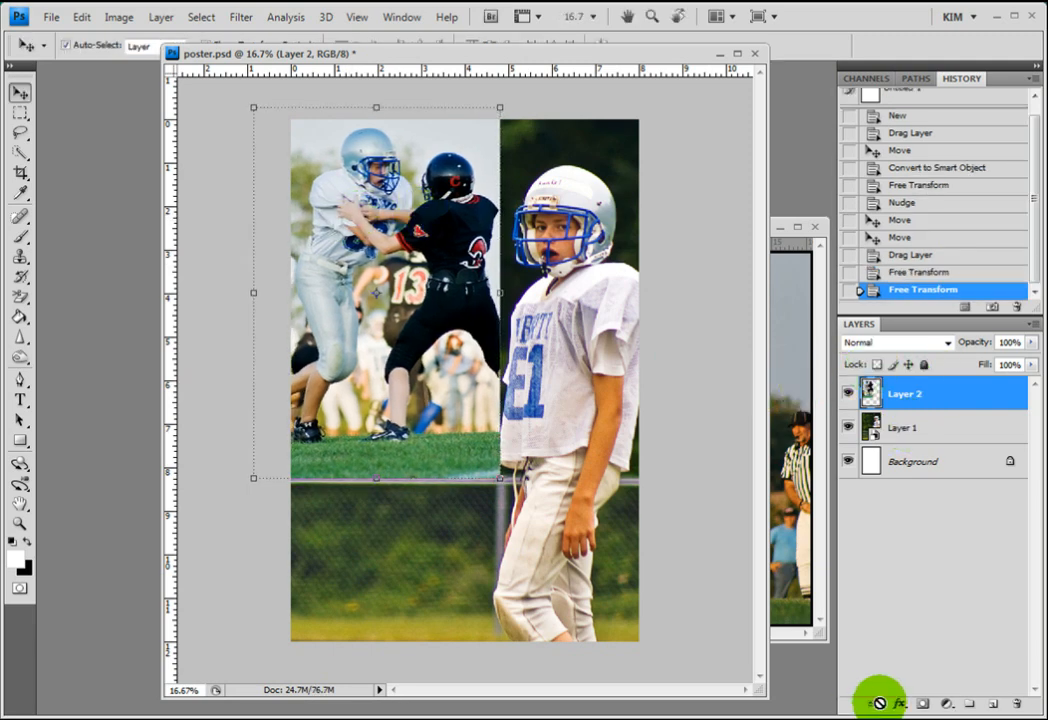
Add a layer mask to Layer 2 and set up a soft black 300 px brush with 0% hardness.
{"action": "left_click", "coordinate": [921, 706]}
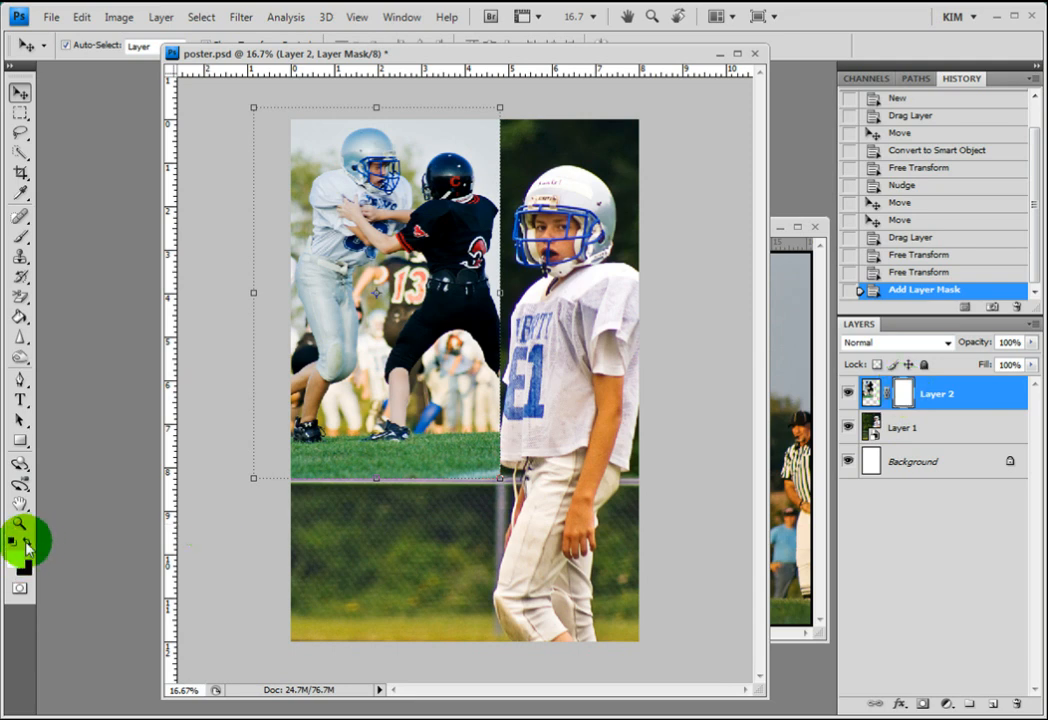
{"action": "left_click", "coordinate": [20, 239]}
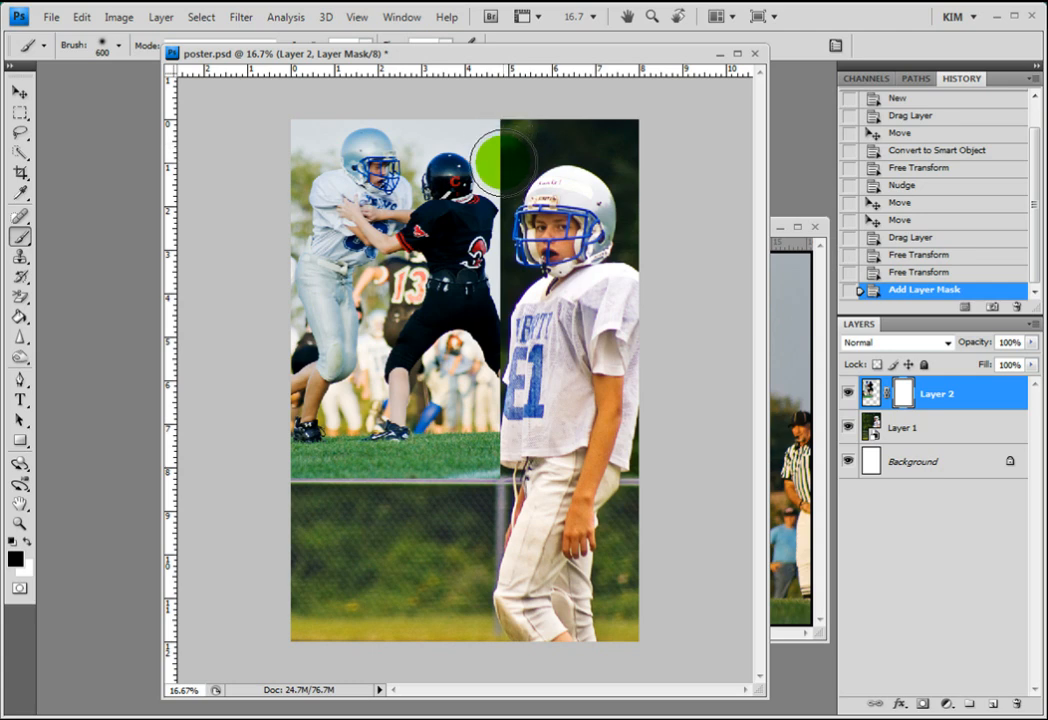
{"action": "left_click", "coordinate": [119, 50]}
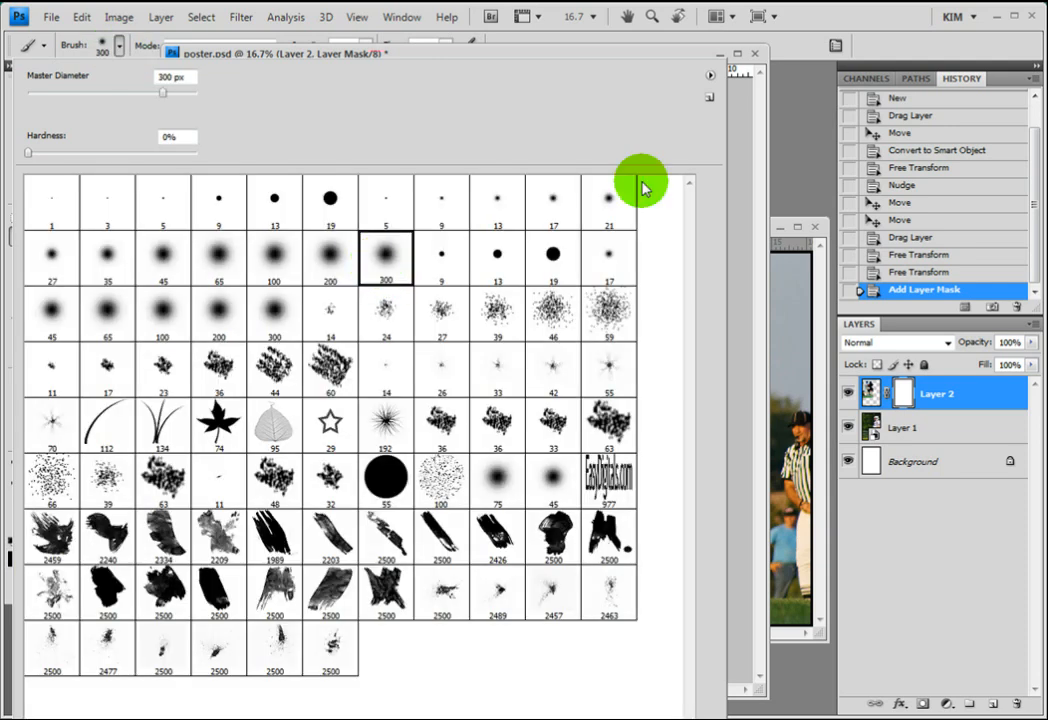
{"action": "left_click", "coordinate": [708, 63]}
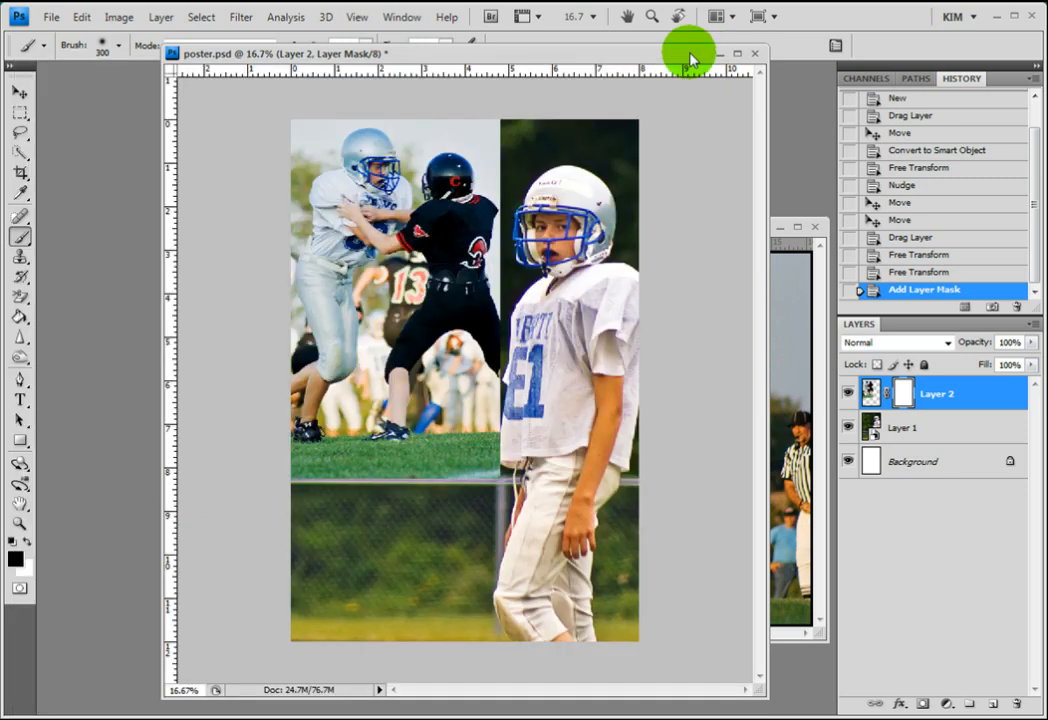
{"action": "key", "text": "bracketright"}
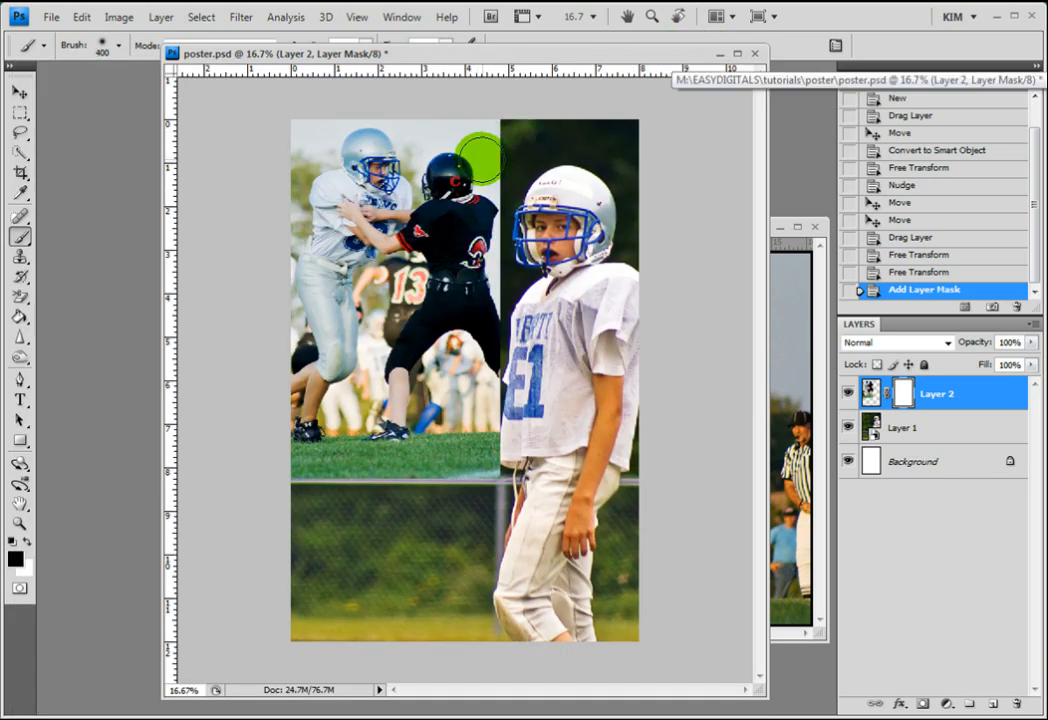
{"action": "key", "text": "bracketright"}
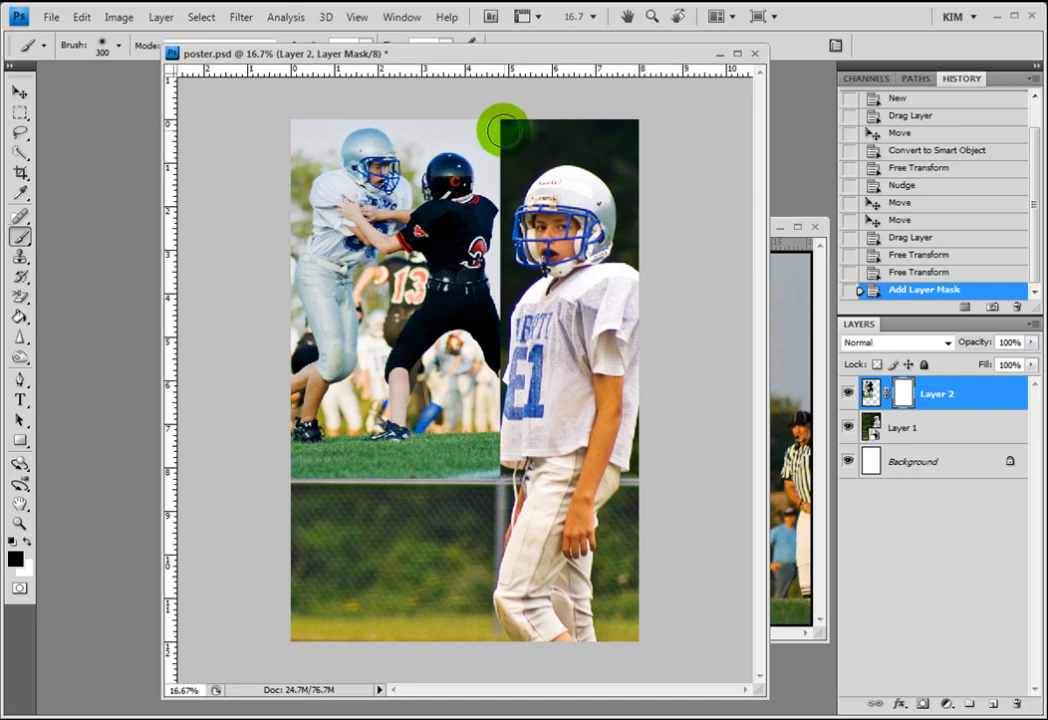
Paint black on Layer 2's mask along the photo's right and bottom edges to blend them into Layer 1.
{"action": "left_click_drag", "start_coordinate": [503, 142], "coordinate": [511, 220]}
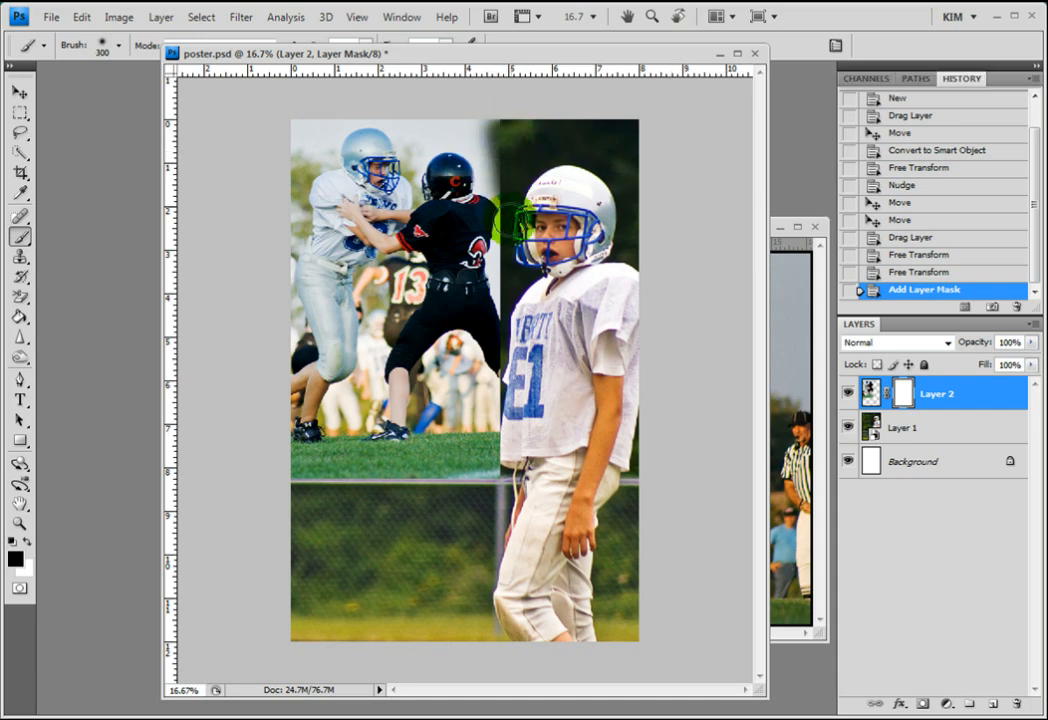
{"action": "mouse_move", "coordinate": [510, 275]}
{"action": "left_mouse_down"}
{"action": "mouse_move", "coordinate": [519, 356]}
{"action": "mouse_move", "coordinate": [508, 407]}
{"action": "mouse_move", "coordinate": [521, 373]}
{"action": "mouse_move", "coordinate": [510, 466]}
{"action": "mouse_move", "coordinate": [444, 487]}
{"action": "mouse_move", "coordinate": [295, 486]}
{"action": "left_mouse_up"}
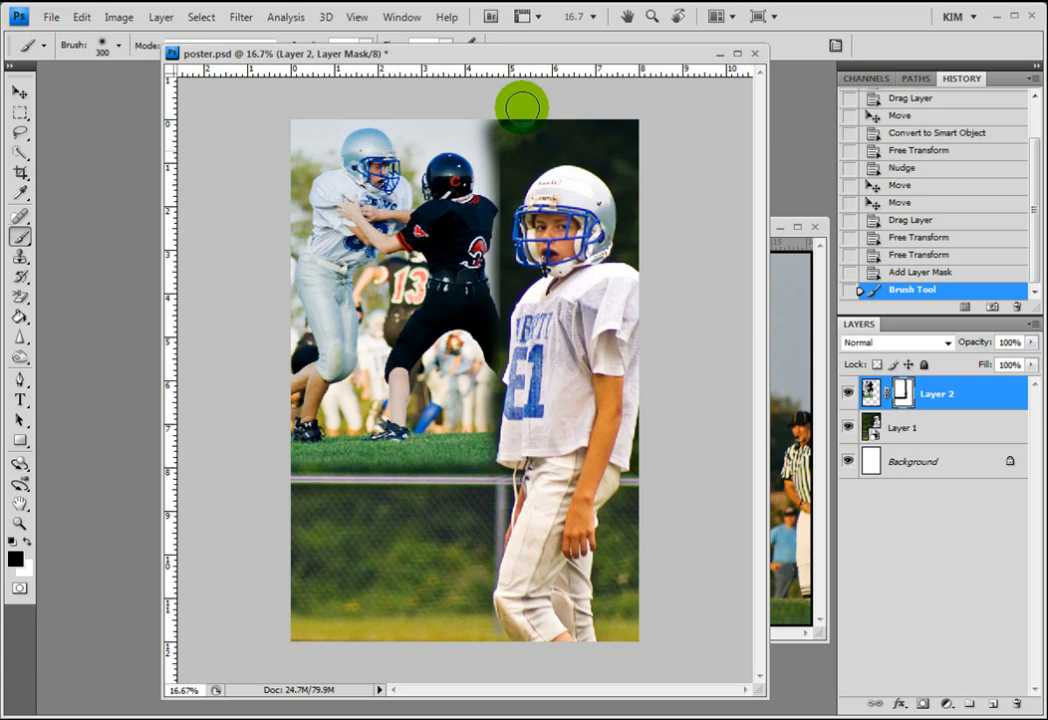
{"action": "left_click_drag", "start_coordinate": [503, 119], "coordinate": [517, 157]}
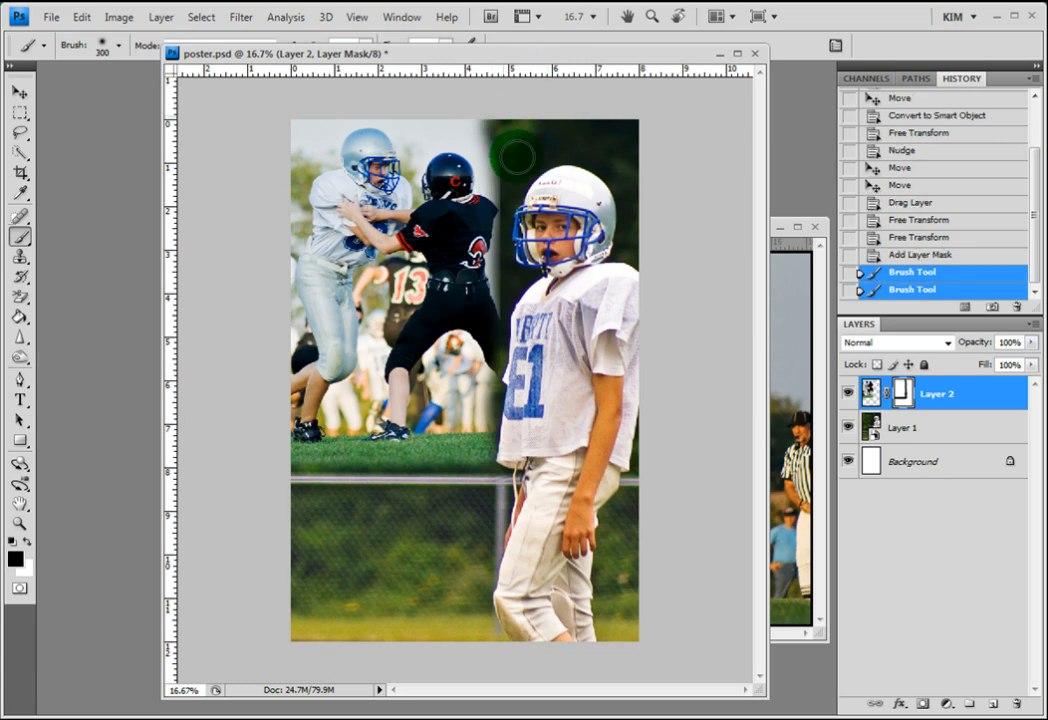
{"action": "left_click_drag", "start_coordinate": [505, 212], "coordinate": [503, 172]}
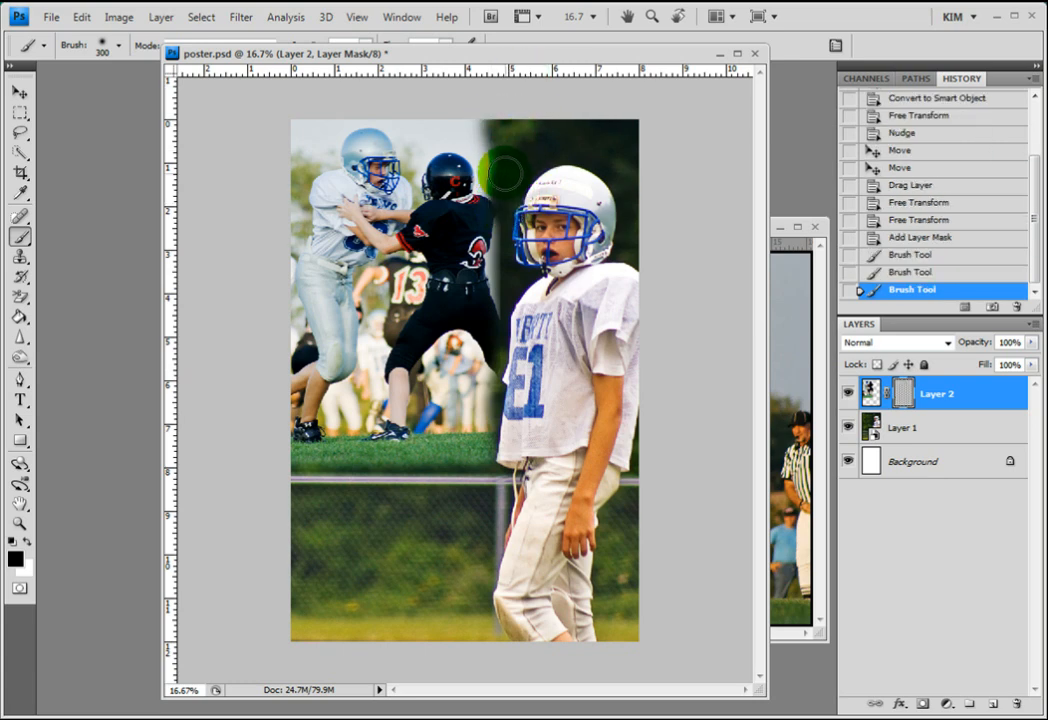
{"action": "mouse_move", "coordinate": [510, 245]}
{"action": "left_mouse_down"}
{"action": "mouse_move", "coordinate": [522, 312]}
{"action": "mouse_move", "coordinate": [593, 352]}
{"action": "mouse_move", "coordinate": [550, 195]}
{"action": "left_mouse_up"}
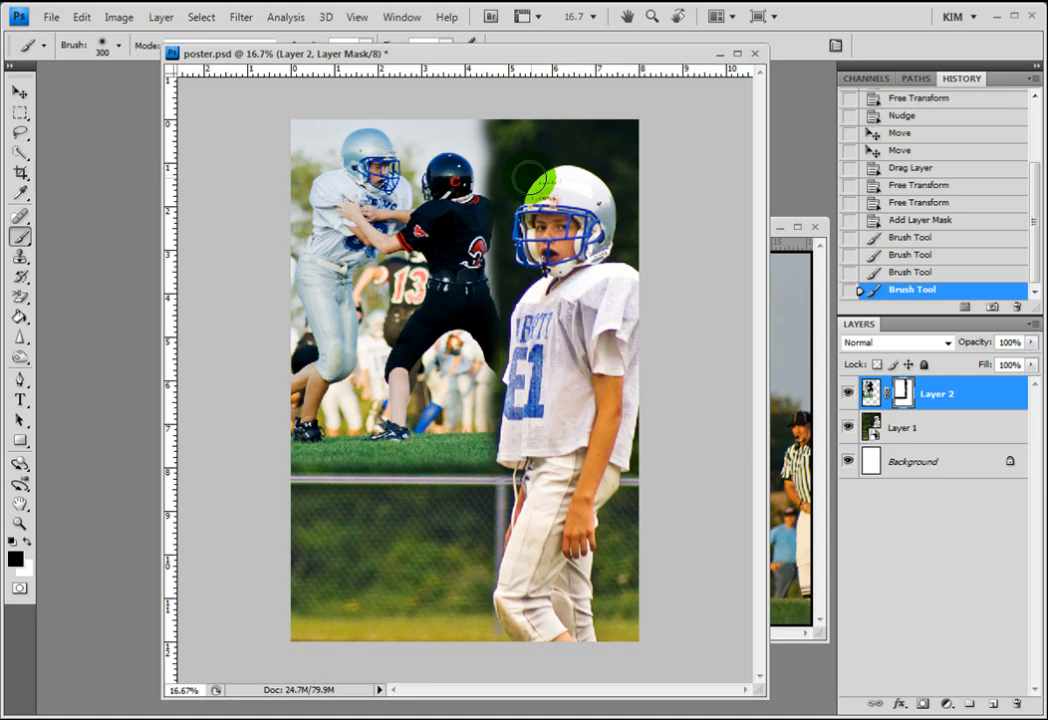
Enlarge the brush up to 1200 px and fade out Layer 2's right edge and the grass and feet at its bottom.
{"action": "key", "text": "bracketright"}
{"action": "key", "text": "bracketright"}
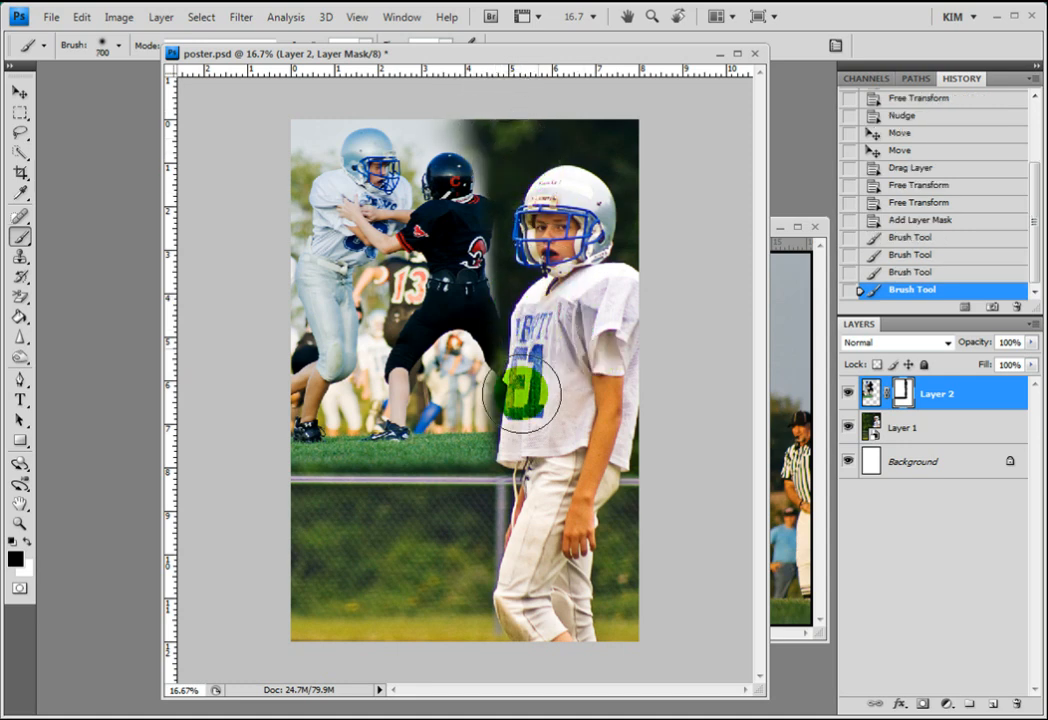
{"action": "mouse_move", "coordinate": [496, 366]}
{"action": "left_mouse_down"}
{"action": "mouse_move", "coordinate": [501, 444]}
{"action": "mouse_move", "coordinate": [524, 443]}
{"action": "left_mouse_up"}
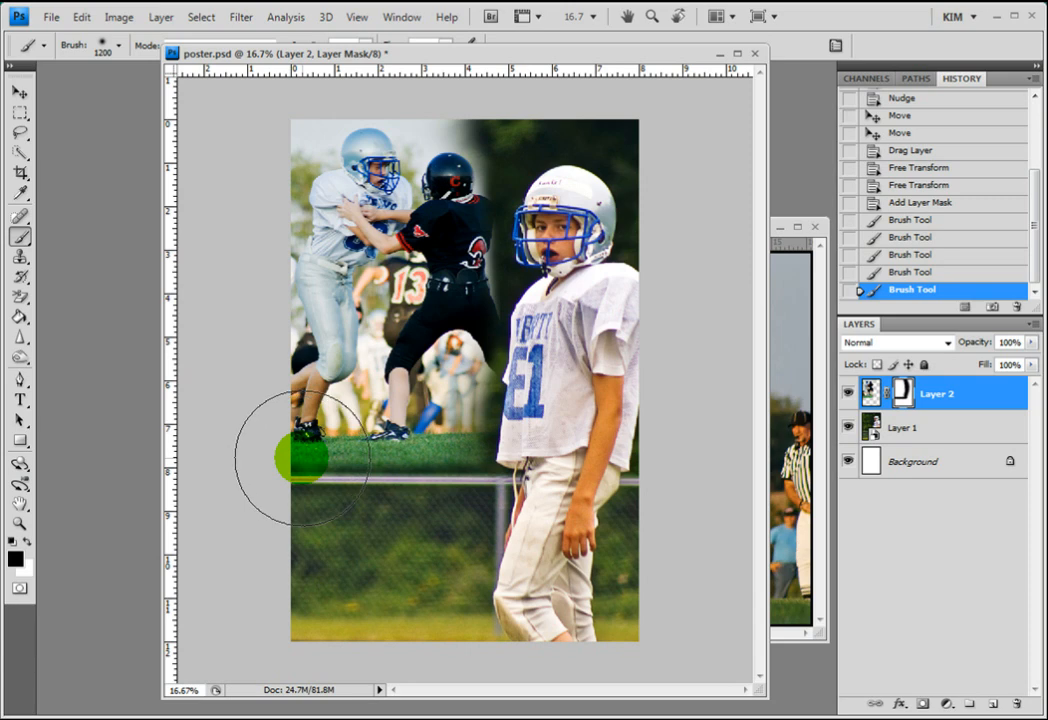
{"action": "mouse_move", "coordinate": [302, 458]}
{"action": "left_mouse_down"}
{"action": "mouse_move", "coordinate": [469, 463]}
{"action": "mouse_move", "coordinate": [512, 446]}
{"action": "mouse_move", "coordinate": [431, 517]}
{"action": "left_mouse_up"}
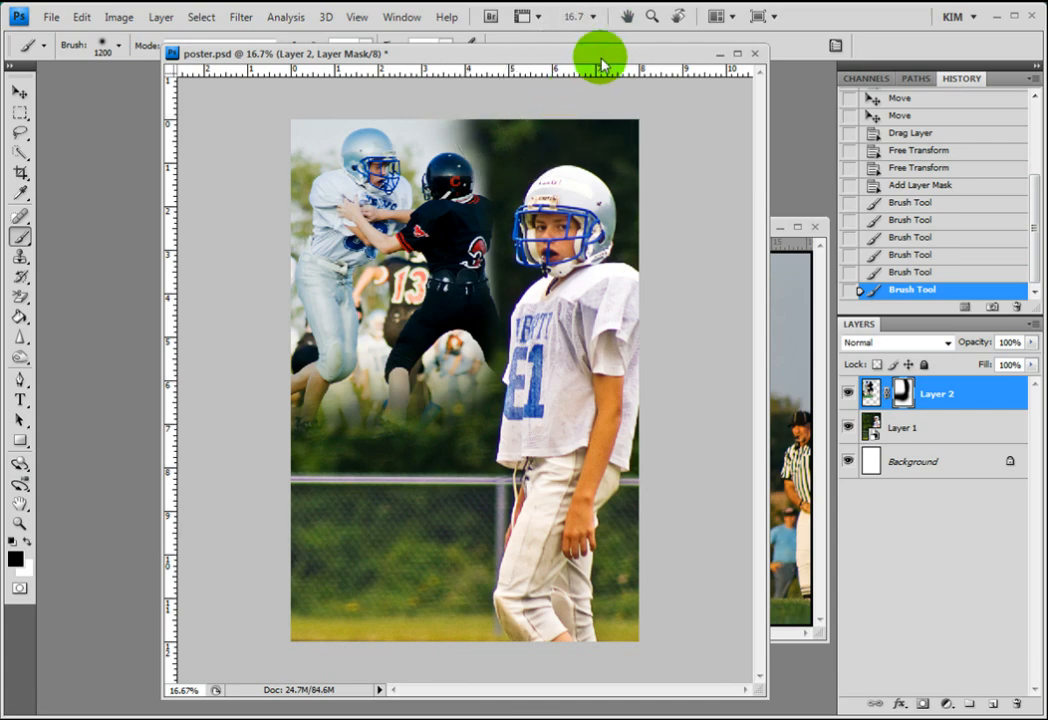
Add the _MG_8563.jpg photo to poster.psd as a new top layer, placed so its players fill the poster's lower left.
{"action": "left_click_drag", "start_coordinate": [601, 51], "coordinate": [459, 95]}
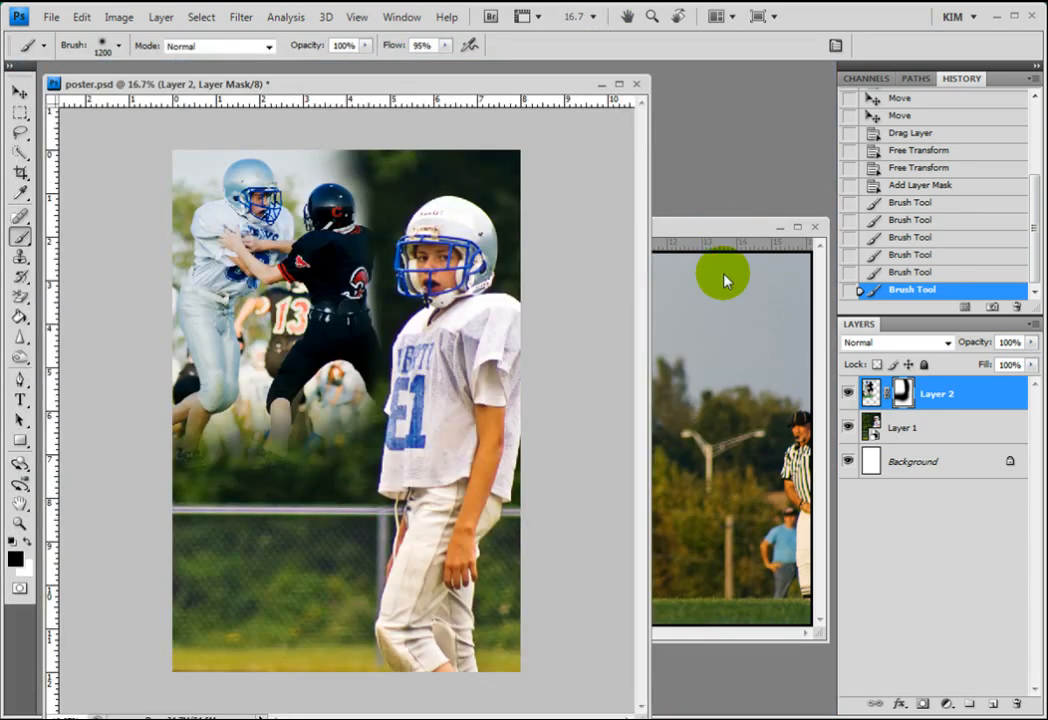
{"action": "left_click", "coordinate": [750, 437]}
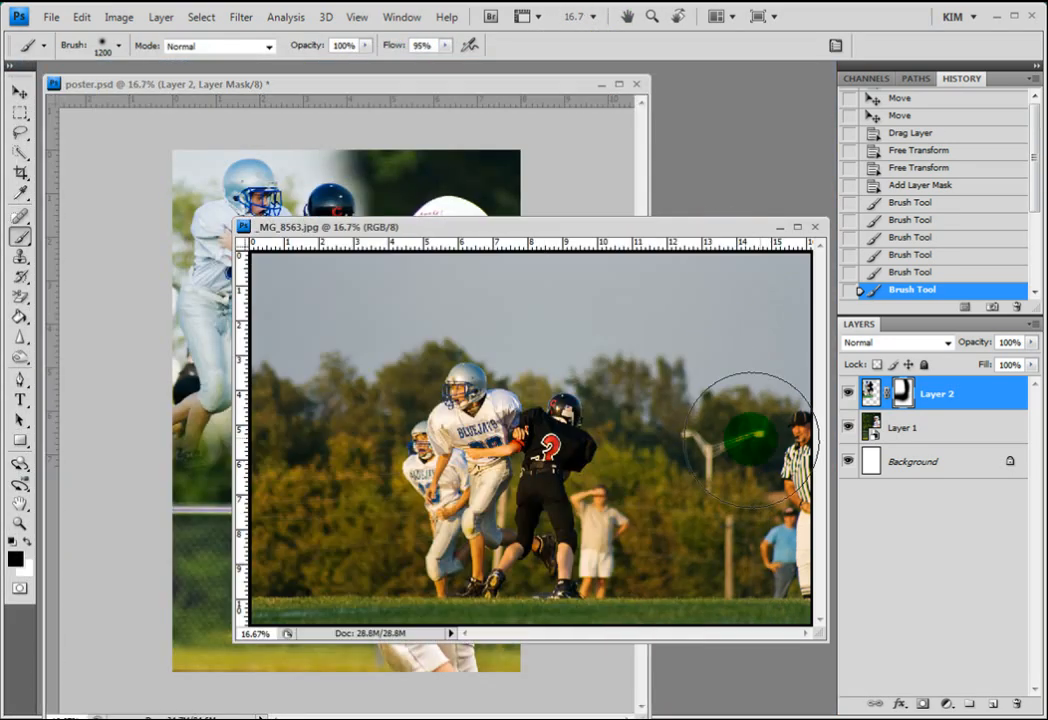
{"action": "left_click", "coordinate": [22, 93]}
{"action": "left_click_drag", "start_coordinate": [337, 516], "coordinate": [285, 481]}
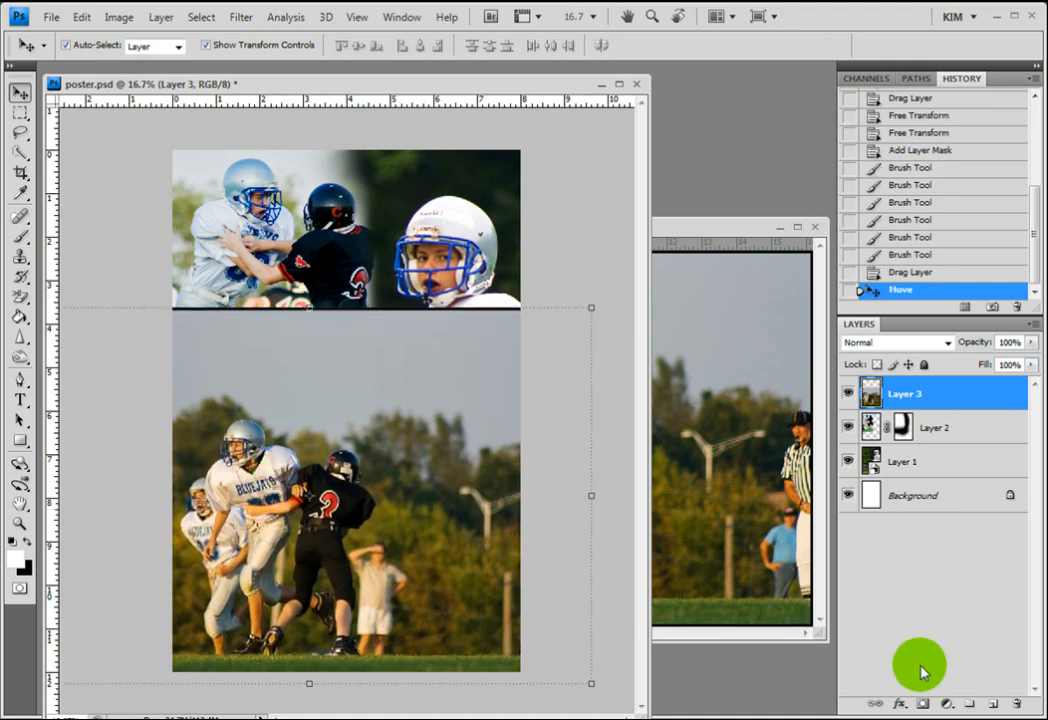
Add a layer mask to Layer 3 and fade out its sky and top edge with the black 1200 px brush.
{"action": "left_click", "coordinate": [922, 705]}
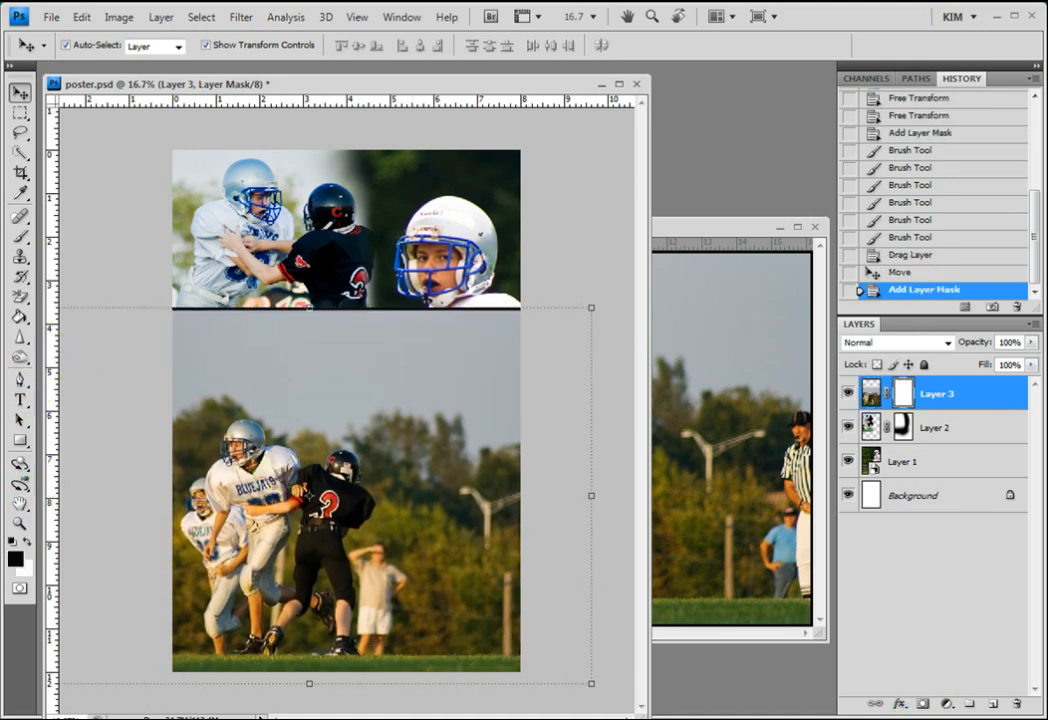
{"action": "left_click", "coordinate": [20, 238]}
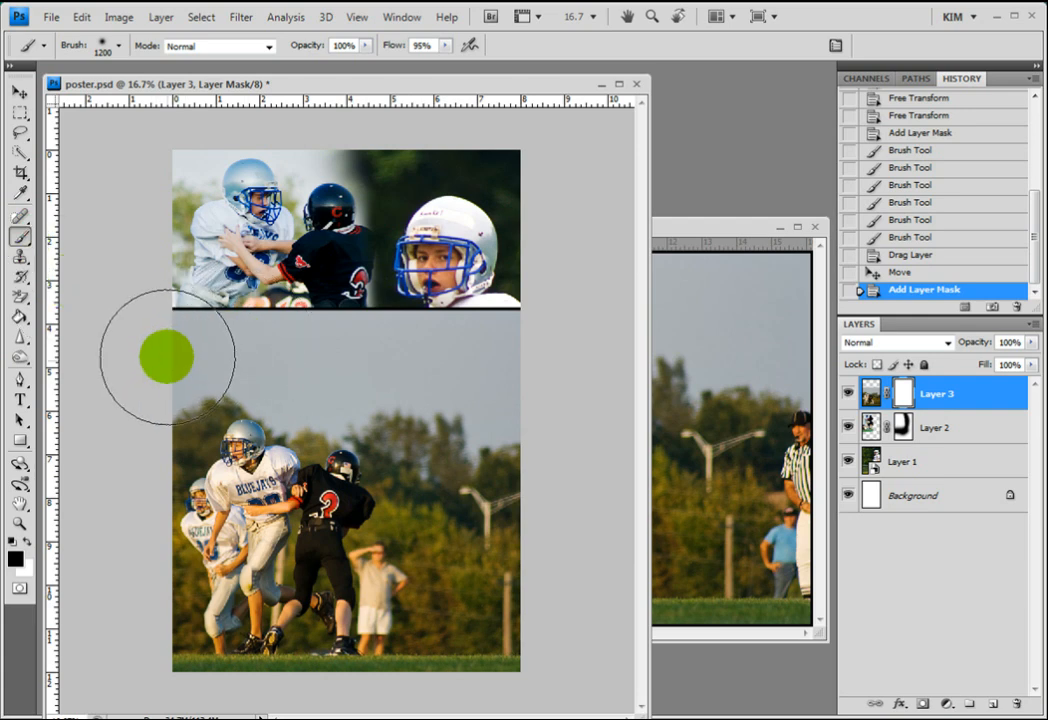
{"action": "mouse_move", "coordinate": [185, 335]}
{"action": "left_mouse_down"}
{"action": "mouse_move", "coordinate": [322, 318]}
{"action": "mouse_move", "coordinate": [227, 304]}
{"action": "mouse_move", "coordinate": [423, 316]}
{"action": "mouse_move", "coordinate": [496, 300]}
{"action": "mouse_move", "coordinate": [470, 300]}
{"action": "left_mouse_up"}
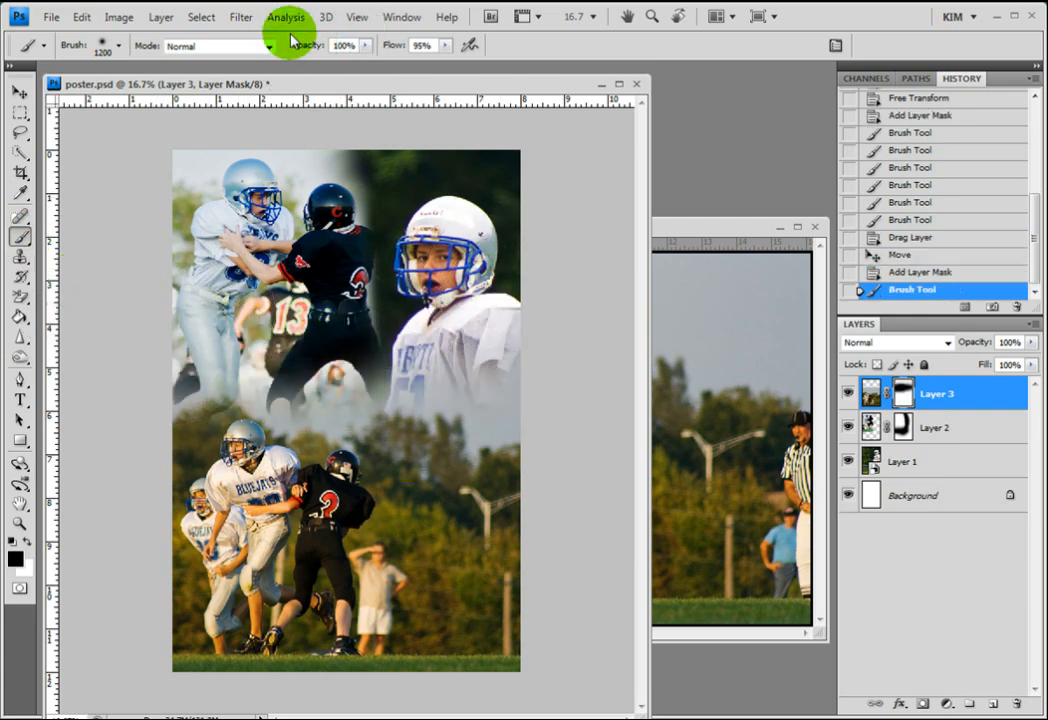
Set the brush flow to 100% and mask out the right side of Layer 3 to reveal player 81's body.
{"action": "mouse_move", "coordinate": [409, 50]}
{"action": "left_mouse_down"}
{"action": "mouse_move", "coordinate": [443, 52]}
{"action": "mouse_move", "coordinate": [393, 49]}
{"action": "mouse_move", "coordinate": [420, 47]}
{"action": "left_mouse_up"}
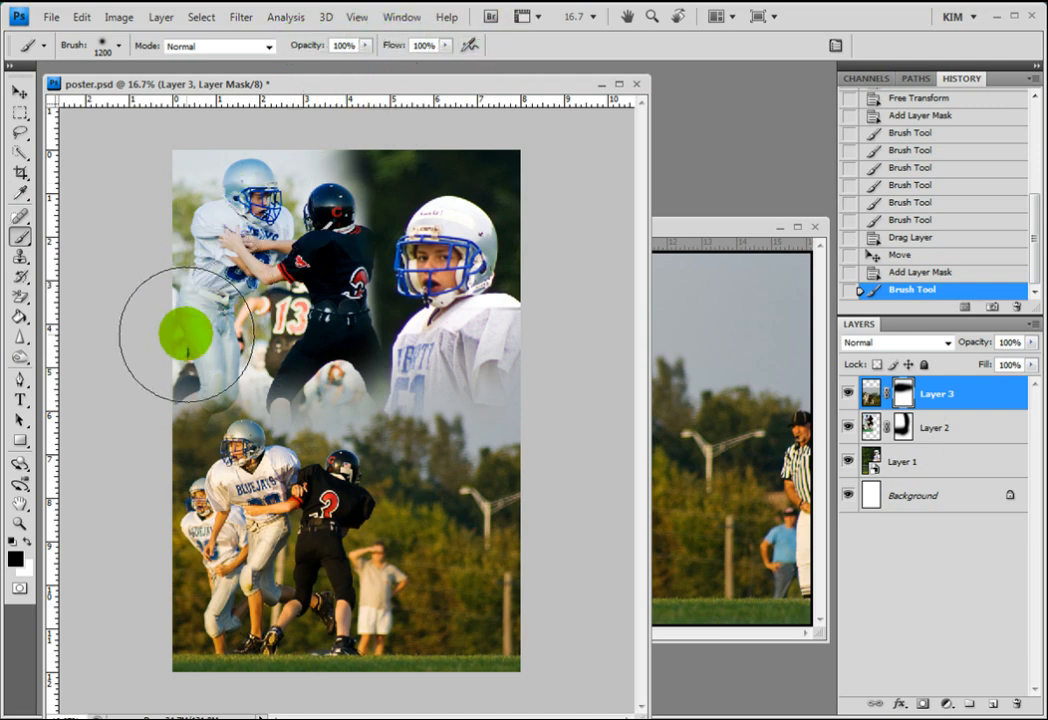
{"action": "mouse_move", "coordinate": [425, 330]}
{"action": "left_mouse_down"}
{"action": "mouse_move", "coordinate": [481, 389]}
{"action": "mouse_move", "coordinate": [512, 465]}
{"action": "mouse_move", "coordinate": [524, 544]}
{"action": "mouse_move", "coordinate": [480, 627]}
{"action": "left_mouse_up"}
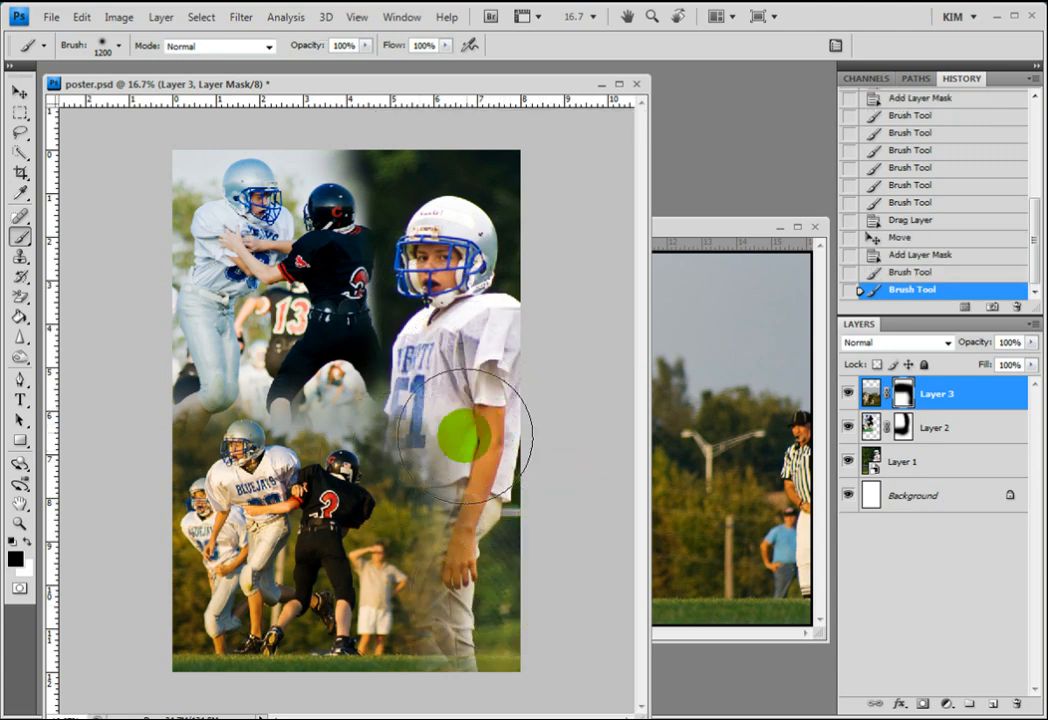
{"action": "mouse_move", "coordinate": [462, 452]}
{"action": "left_mouse_down"}
{"action": "mouse_move", "coordinate": [488, 584]}
{"action": "mouse_move", "coordinate": [484, 670]}
{"action": "mouse_move", "coordinate": [463, 682]}
{"action": "mouse_move", "coordinate": [487, 654]}
{"action": "left_mouse_up"}
Shrink the brush to 600 px, mask Layer 3 around player 81's legs and the bystander, and restore the bottom grass strip with white.
{"action": "key", "text": "bracketleft"}
{"action": "key", "text": "bracketleft"}
{"action": "key", "text": "bracketleft"}
{"action": "key", "text": "bracketleft"}
{"action": "key", "text": "bracketleft"}
{"action": "key", "text": "bracketleft"}
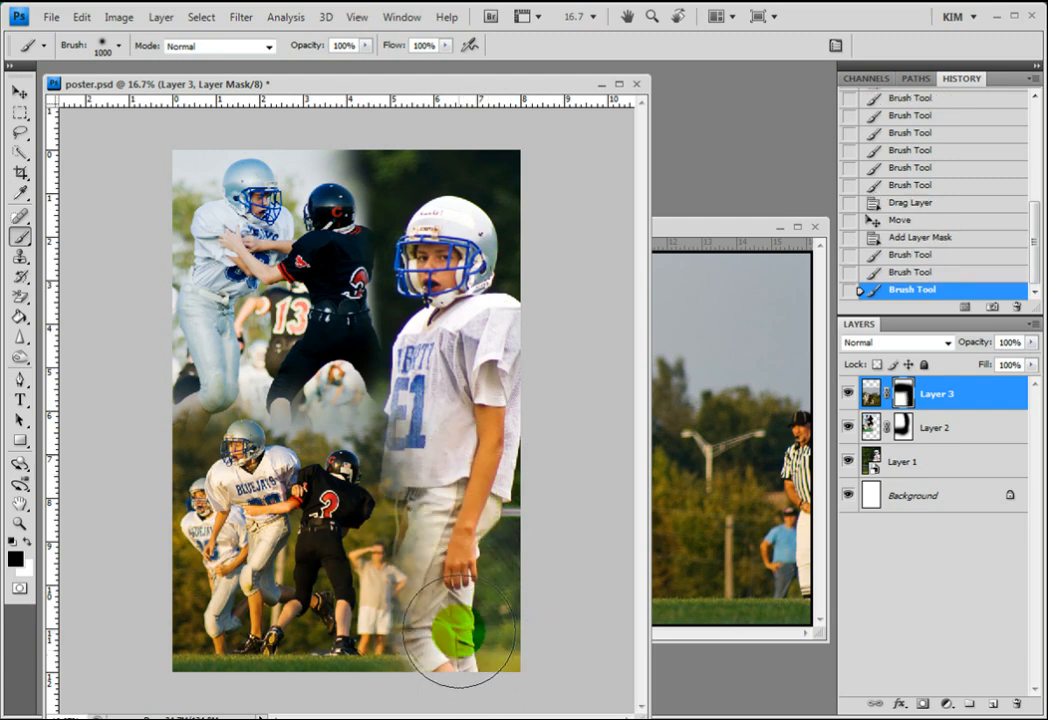
{"action": "mouse_move", "coordinate": [413, 488]}
{"action": "left_mouse_down"}
{"action": "mouse_move", "coordinate": [410, 586]}
{"action": "mouse_move", "coordinate": [391, 555]}
{"action": "mouse_move", "coordinate": [391, 653]}
{"action": "mouse_move", "coordinate": [291, 653]}
{"action": "mouse_move", "coordinate": [374, 671]}
{"action": "left_mouse_up"}
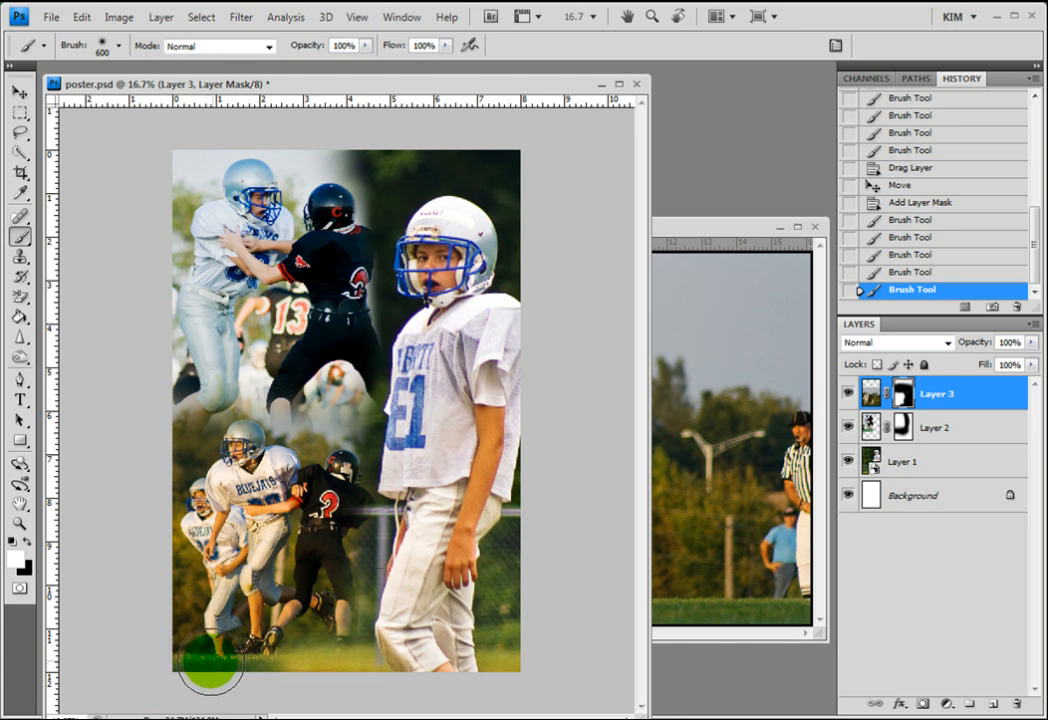
{"action": "mouse_move", "coordinate": [194, 665]}
{"action": "left_mouse_down"}
{"action": "mouse_move", "coordinate": [515, 668]}
{"action": "mouse_move", "coordinate": [459, 681]}
{"action": "mouse_move", "coordinate": [505, 676]}
{"action": "left_mouse_up"}
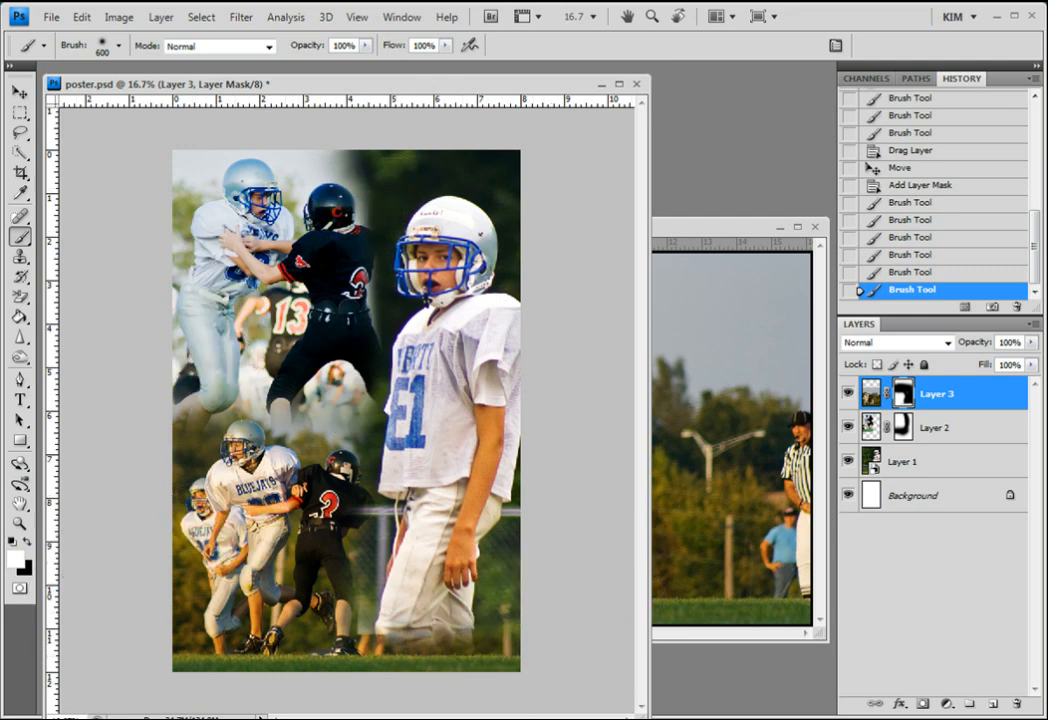
Save poster.psd with Maximize compatibility enabled.
{"action": "left_click", "coordinate": [50, 17]}
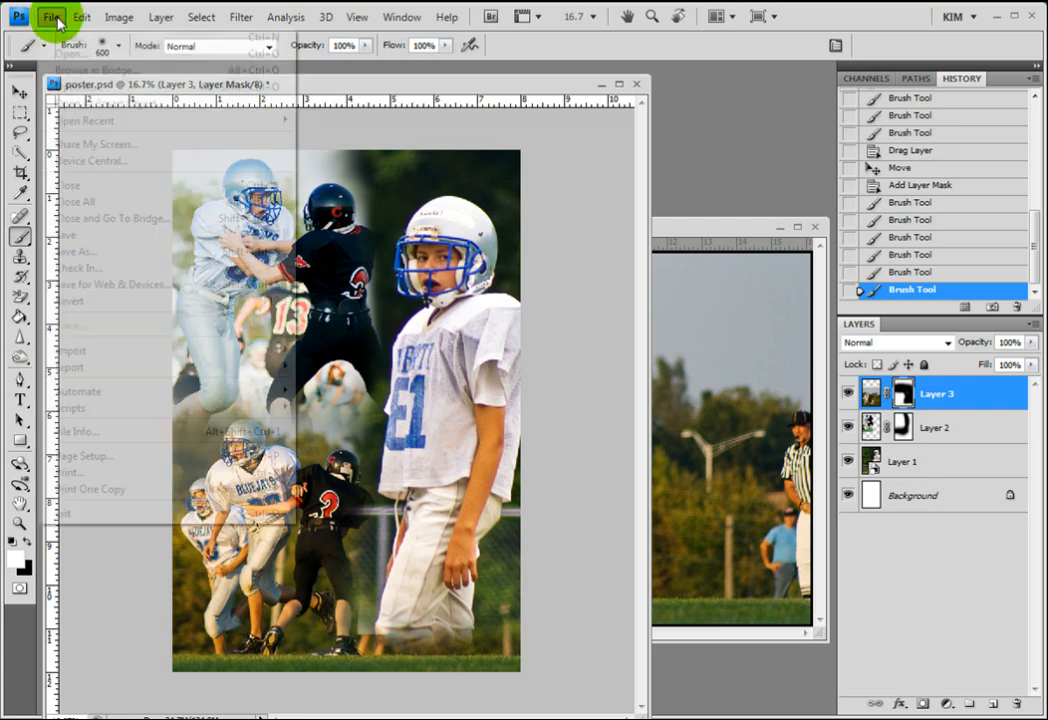
{"action": "left_click", "coordinate": [66, 234]}
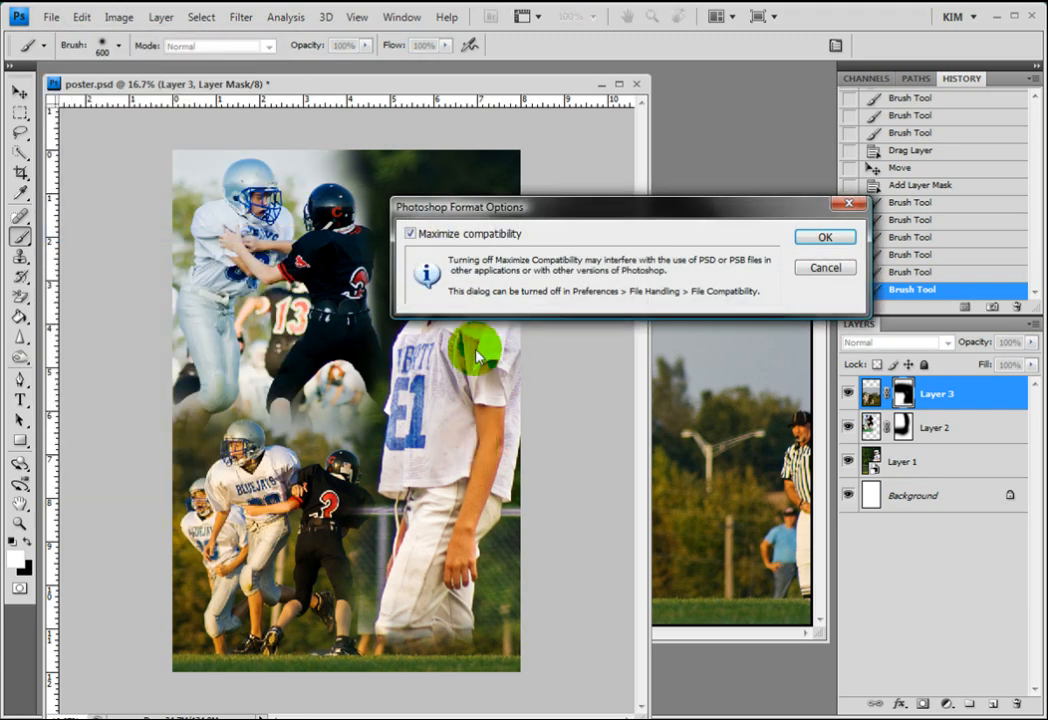
{"action": "left_click", "coordinate": [810, 237]}
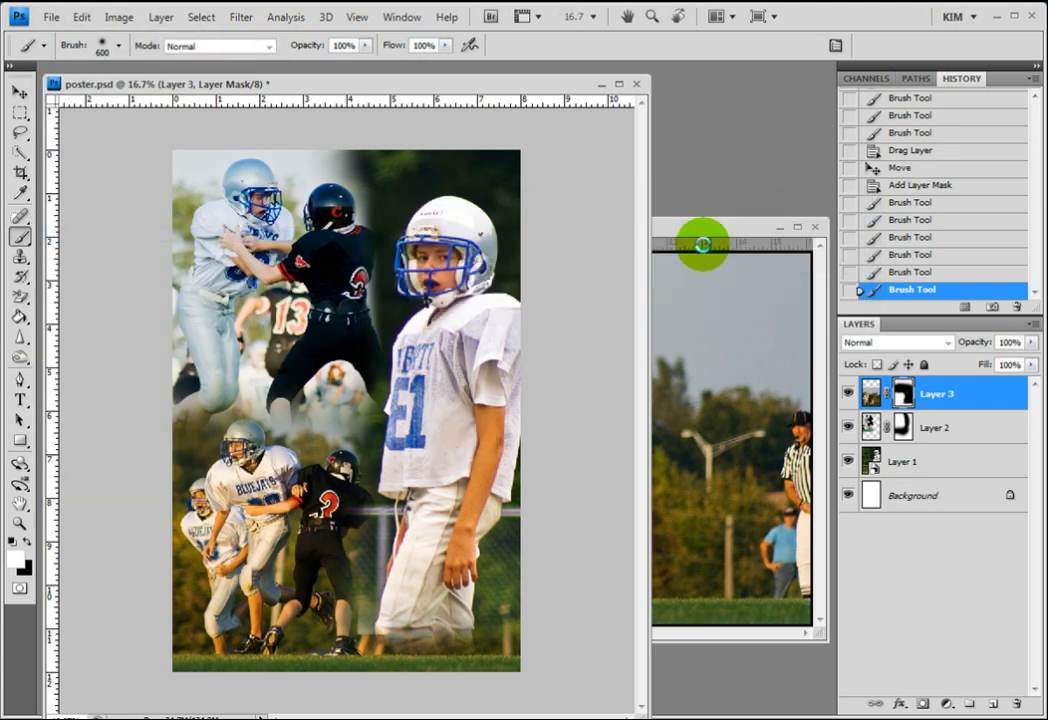